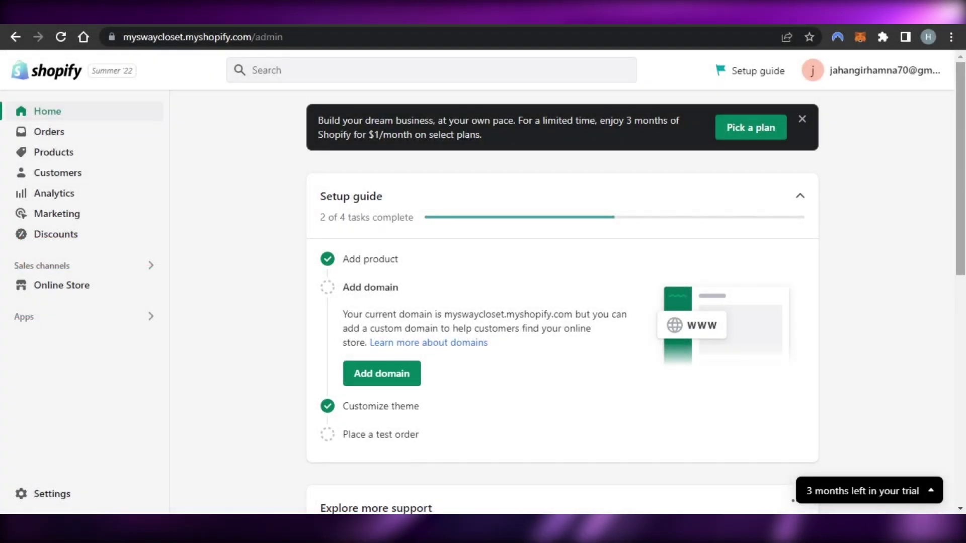
# Dismiss the $1/month plan promotion on the Shopify admin home page and look over the page.
pyautogui.scroll(-1, 950, 222)
pyautogui.scroll(-1, 558, 302)
pyautogui.scroll(3, 558, 302)
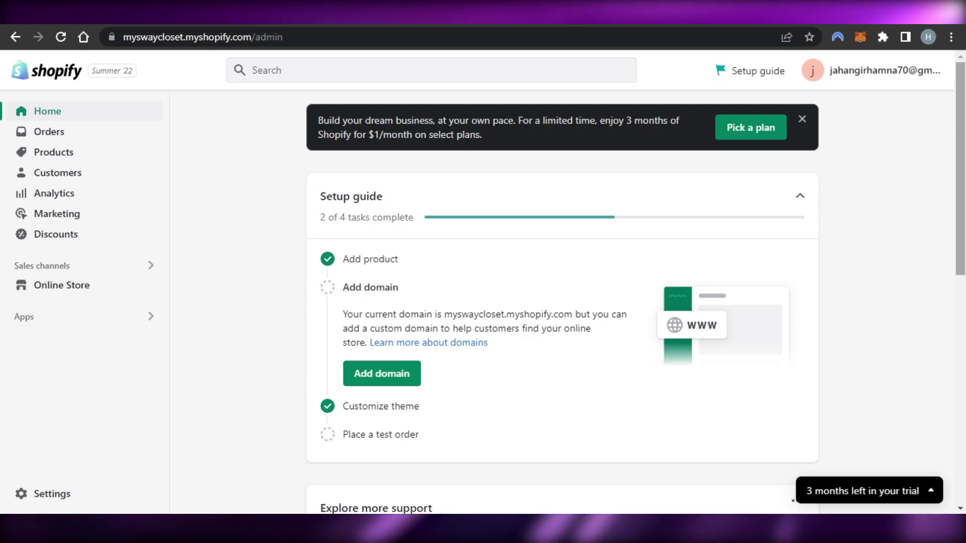
pyautogui.scroll(-7, 561, 302)
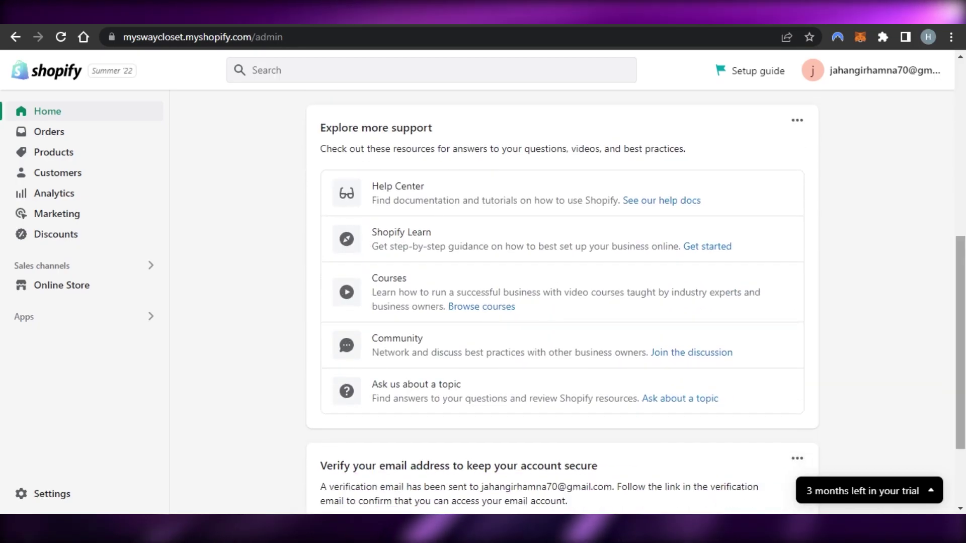
pyautogui.scroll(6, 562, 302)
pyautogui.scroll(1, 777, 131)
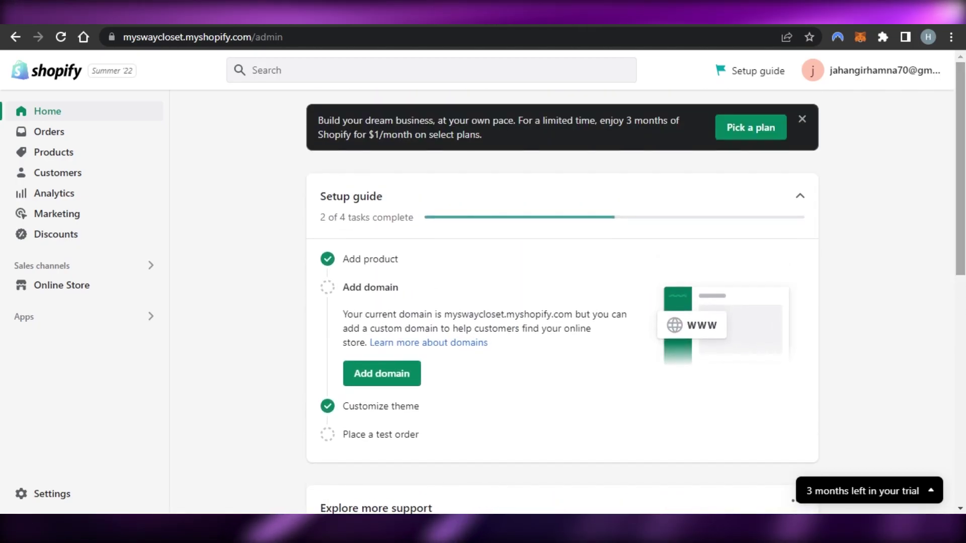
pyautogui.click(804, 121)
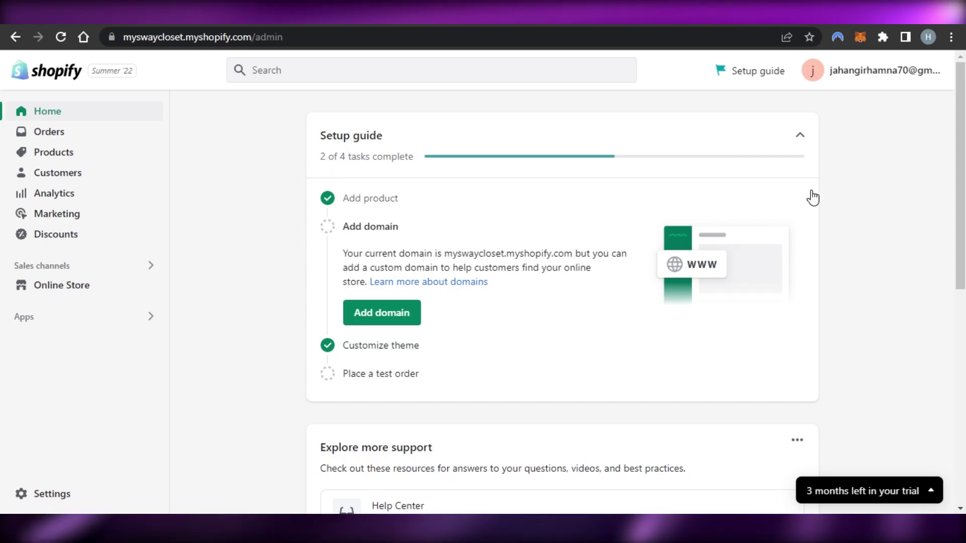
pyautogui.scroll(-4, 922, 165)
pyautogui.scroll(4, 922, 165)
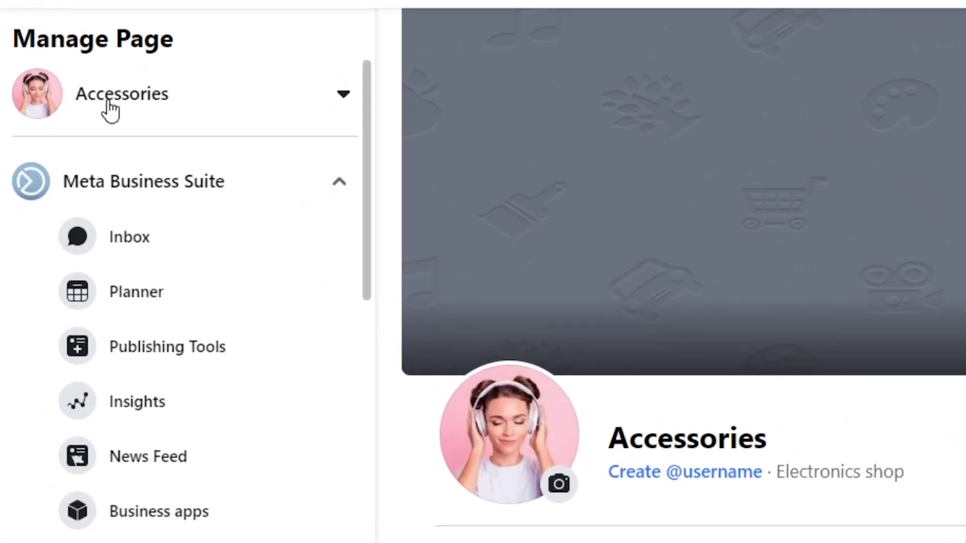
pyautogui.click(75, 151)
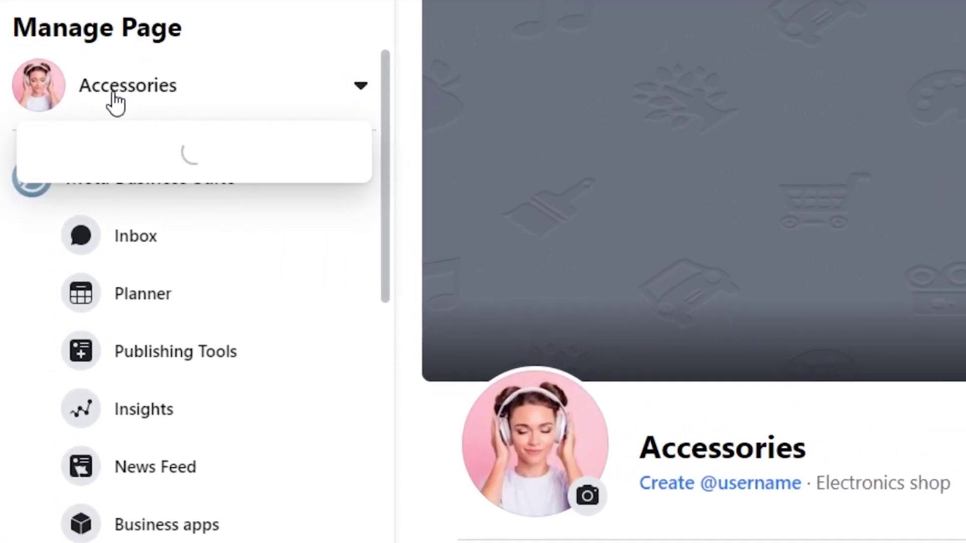
pyautogui.click(407, 122)
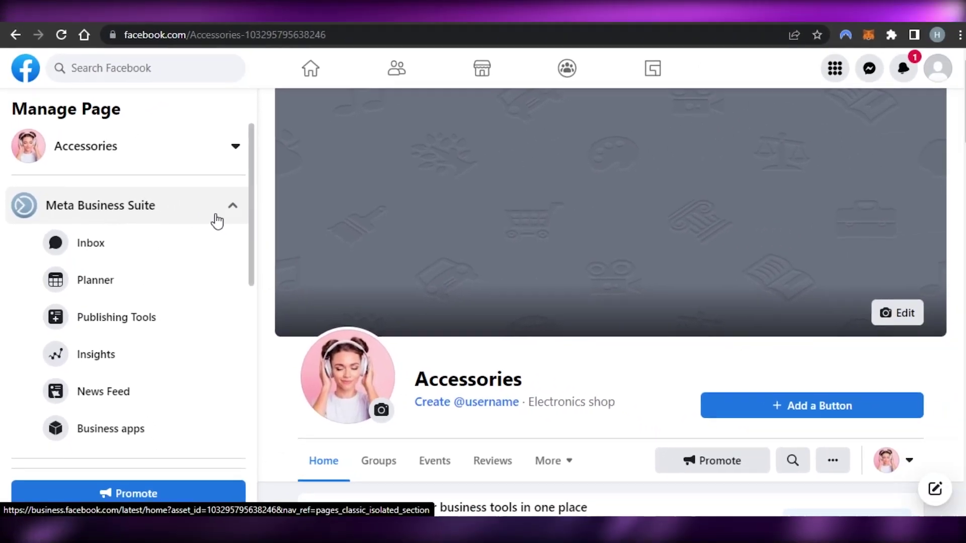
pyautogui.scroll(-1, 252, 226)
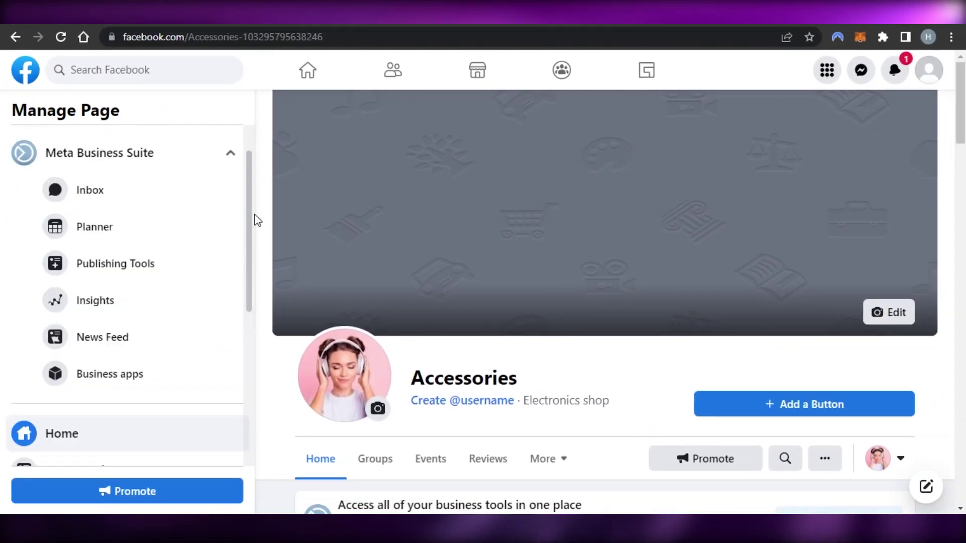
pyautogui.scroll(1, 256, 206)
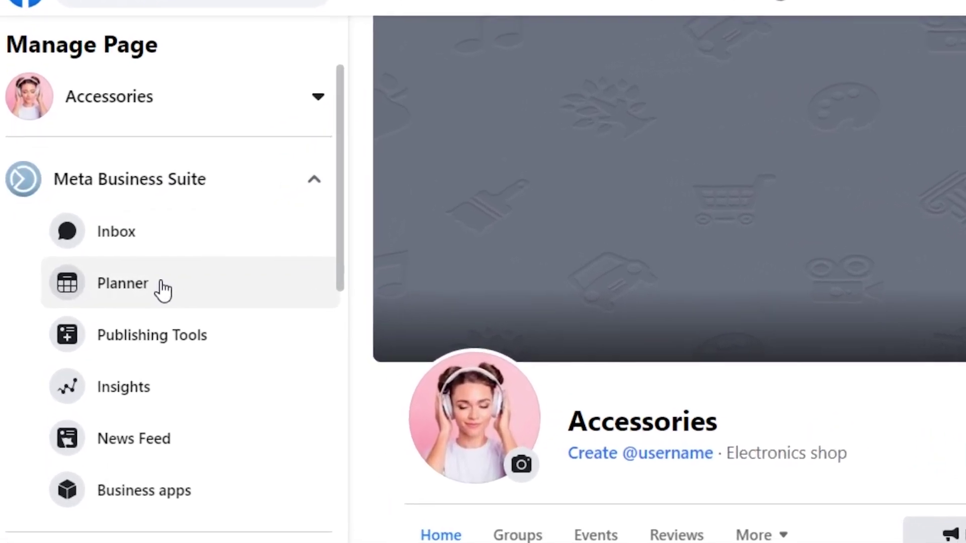
# Open the Planner of the Accessories page in Meta Business Suite and go on to Events Manager.
pyautogui.click(165, 289)
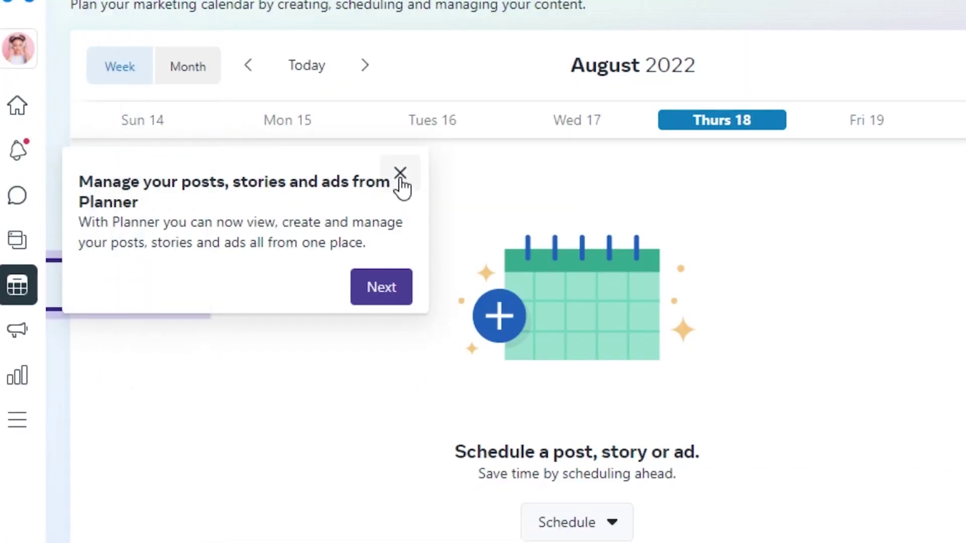
pyautogui.click(399, 188)
pyautogui.moveTo(30, 121)
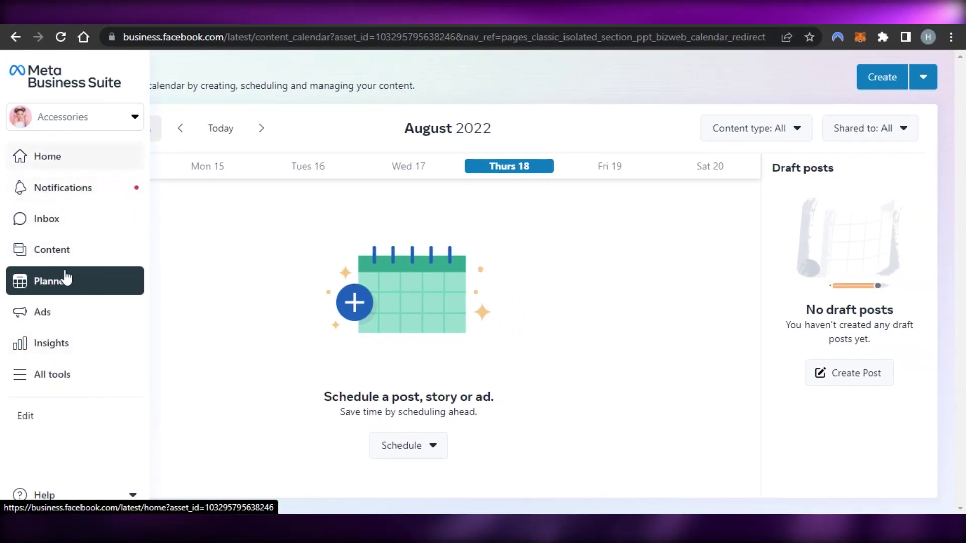
pyautogui.click(31, 388)
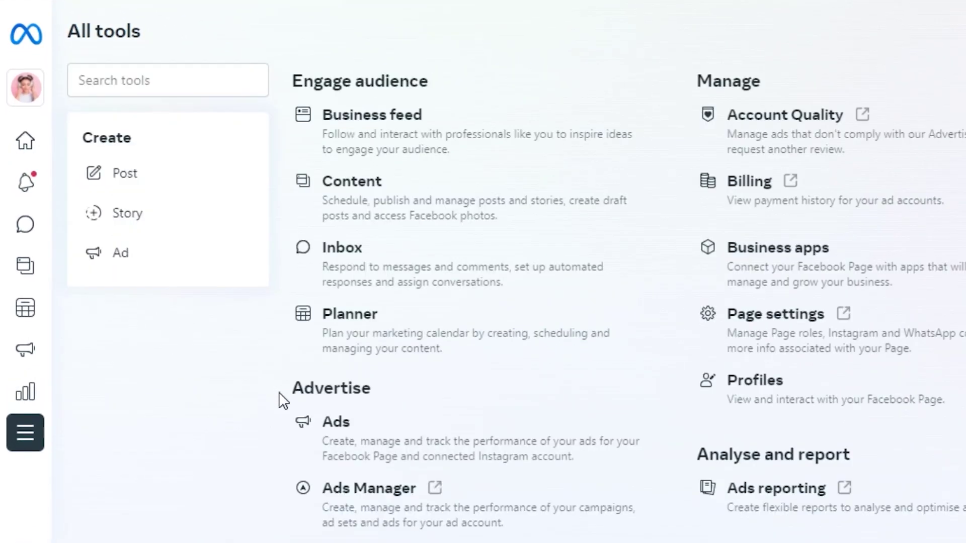
pyautogui.moveTo(25, 455)
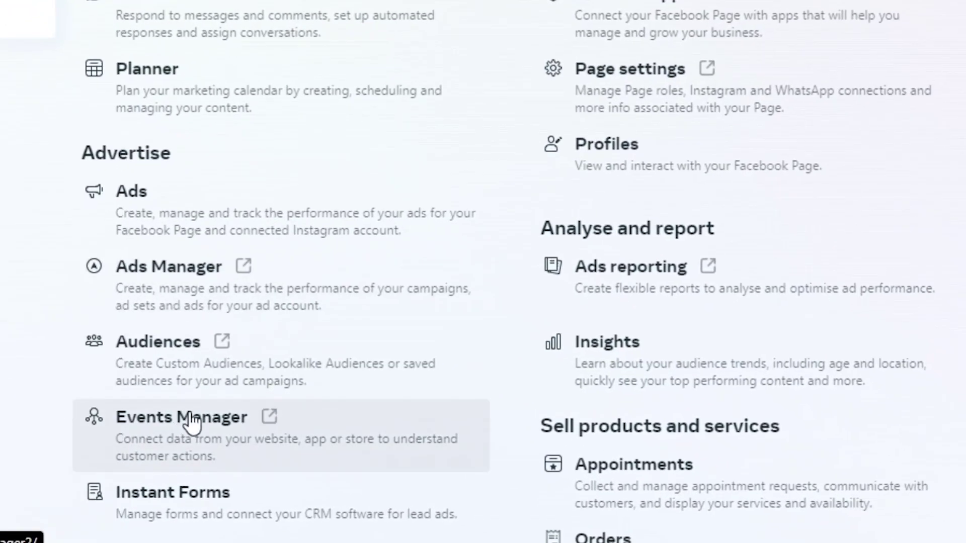
pyautogui.click(258, 430)
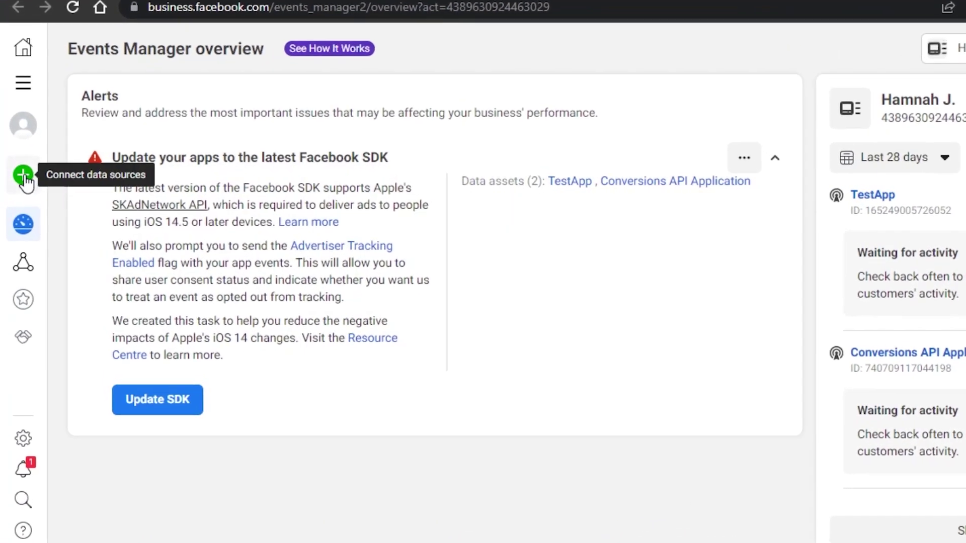
pyautogui.moveTo(22, 183)
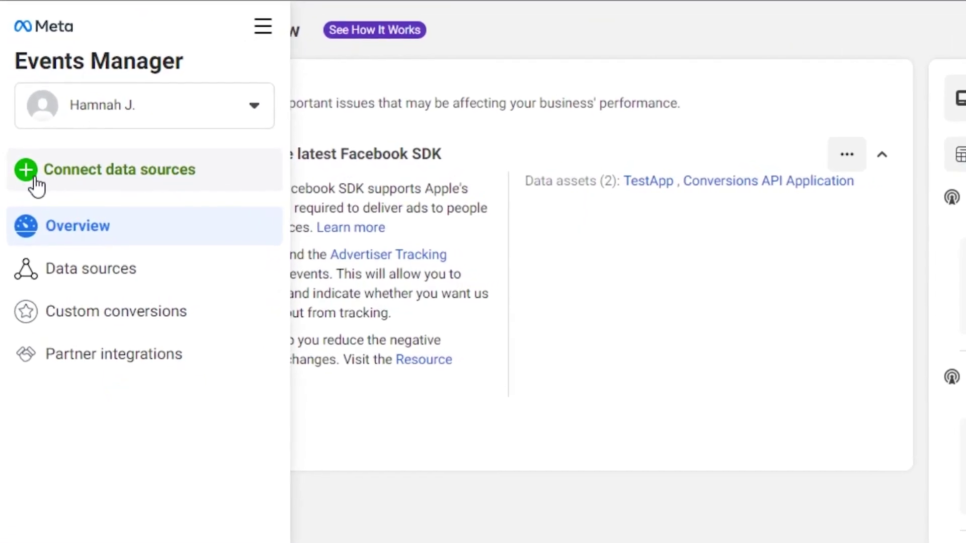
pyautogui.click(28, 171)
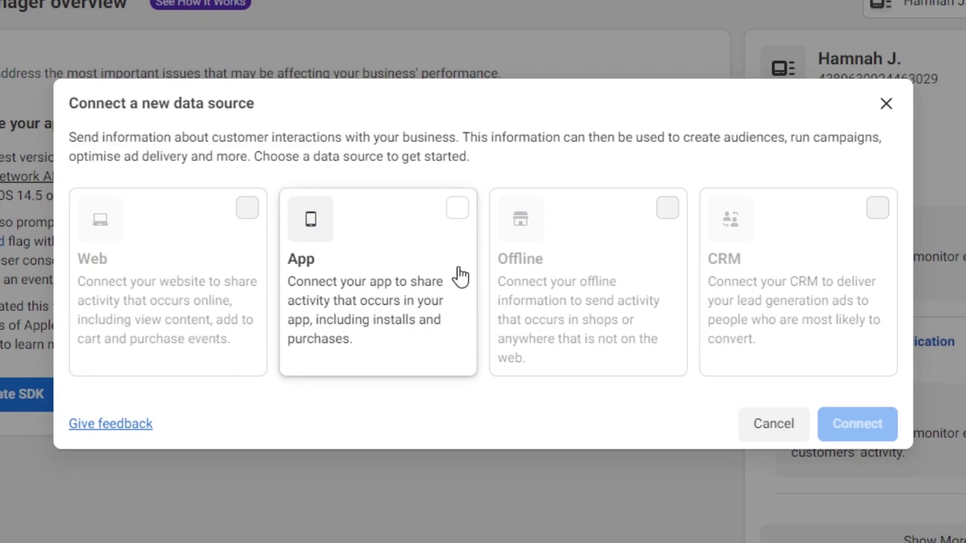
pyautogui.click(459, 208)
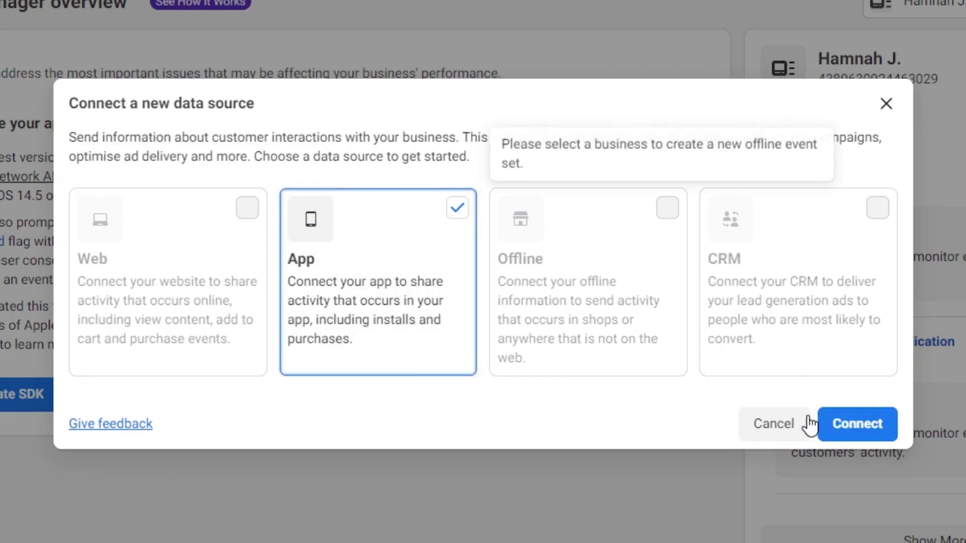
pyautogui.click(878, 435)
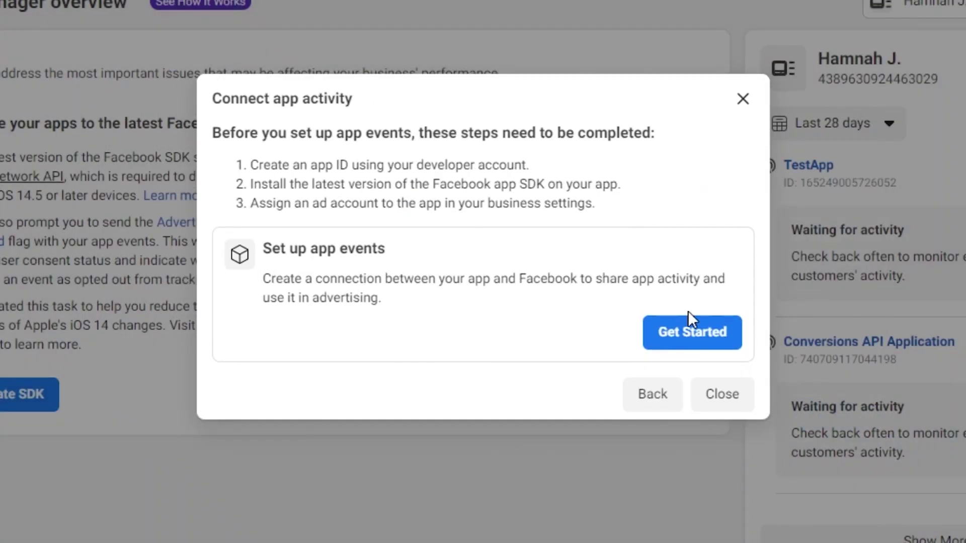
pyautogui.click(742, 98)
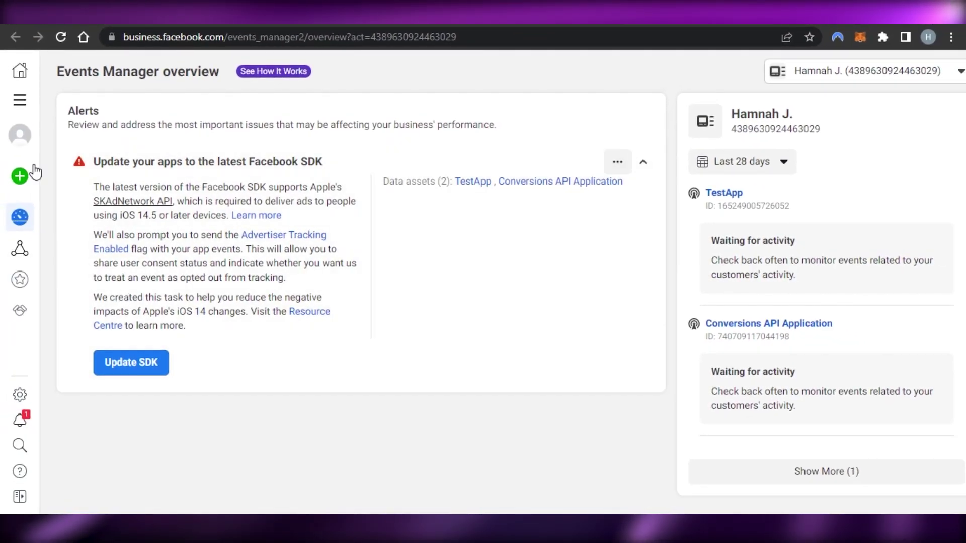
# Select the SwayCloset pixel in the Events Manager data sources and continue its pixel setup.
pyautogui.moveTo(25, 179)
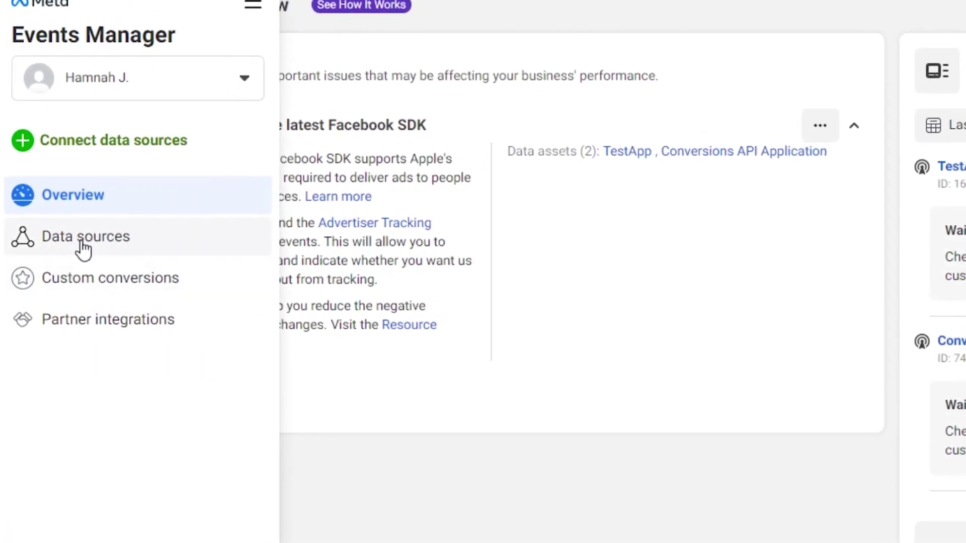
pyautogui.click(86, 248)
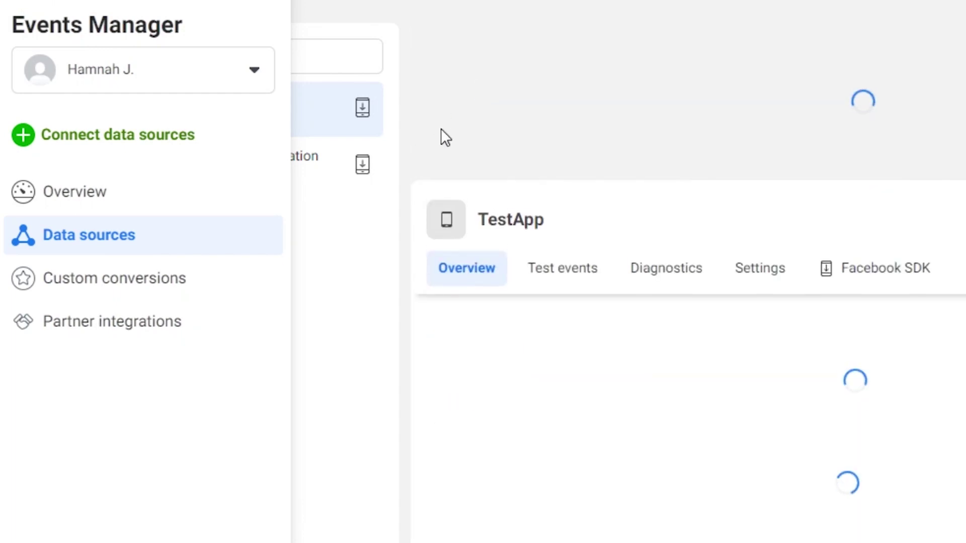
pyautogui.click(167, 250)
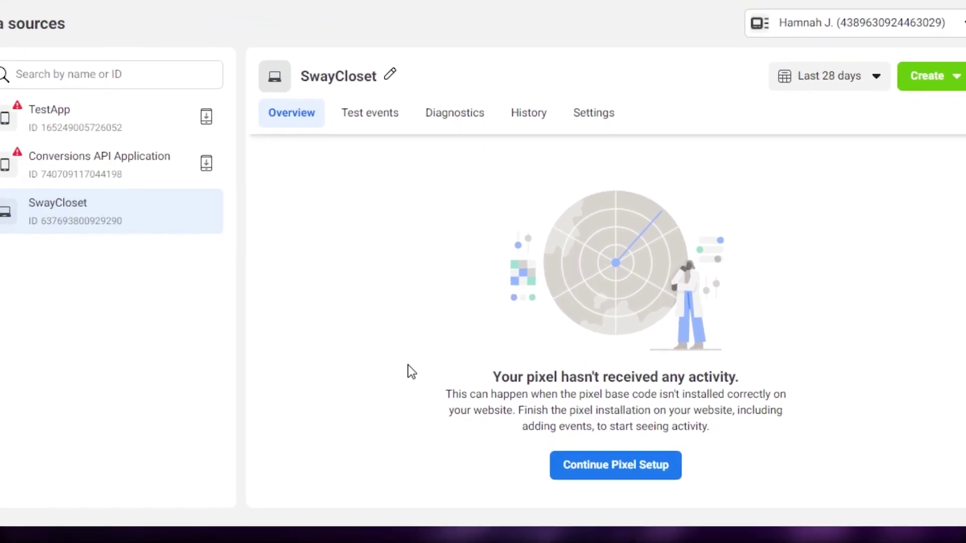
pyautogui.click(592, 463)
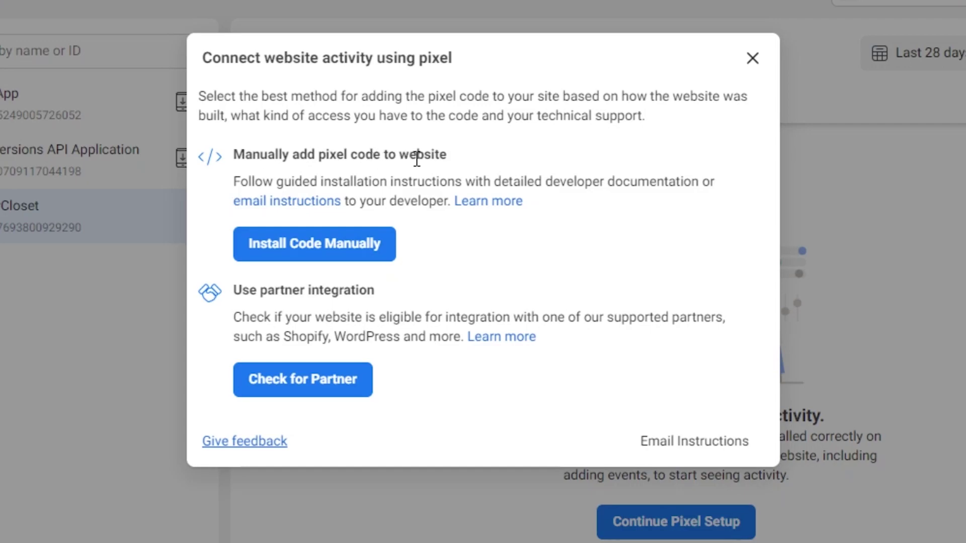
pyautogui.click(136, 260)
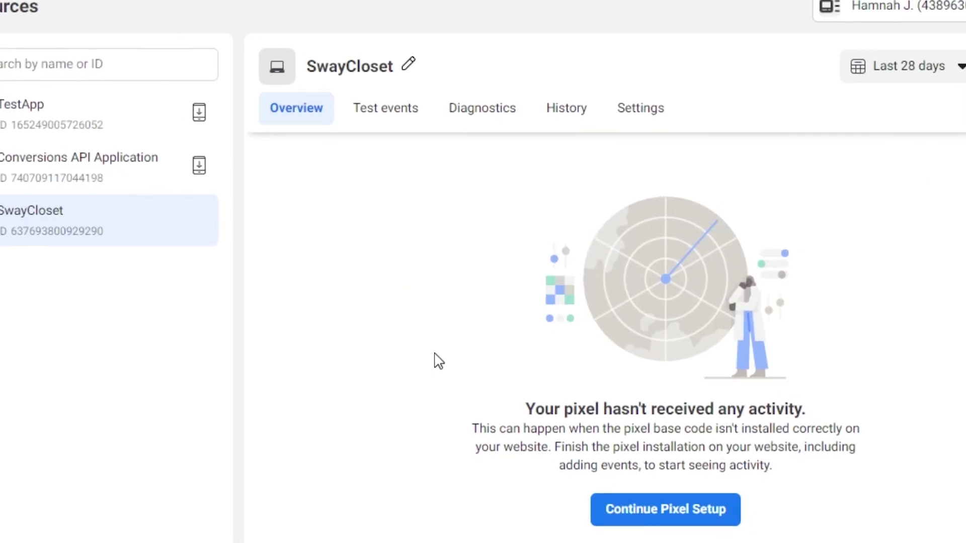
pyautogui.click(665, 509)
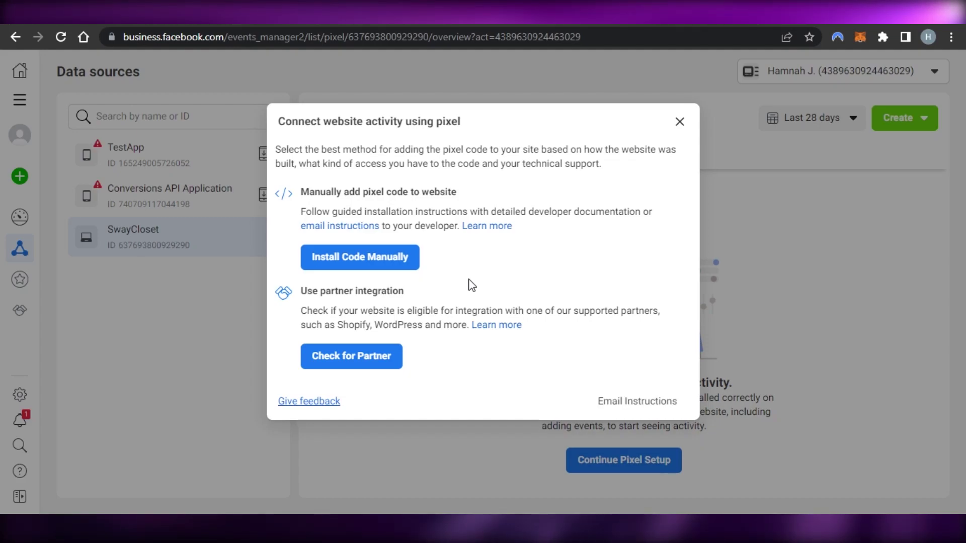
# Copy the pixel base code through the manual installation option and return to the data sources.
pyautogui.click(399, 266)
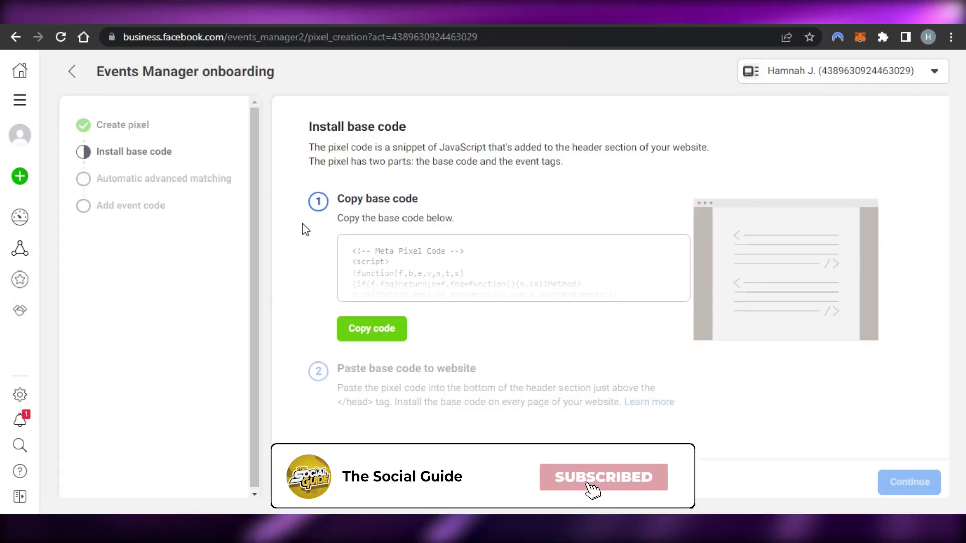
pyautogui.click(372, 330)
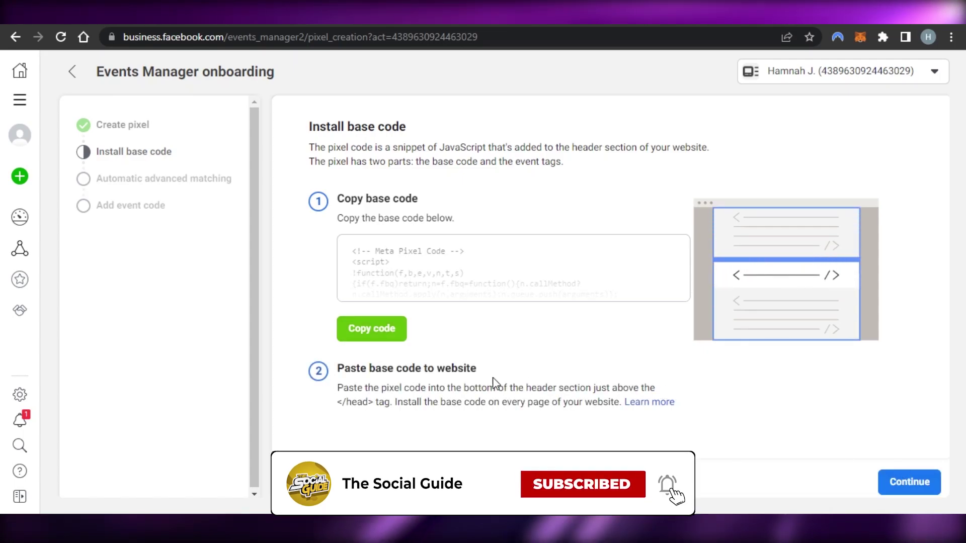
pyautogui.click(72, 81)
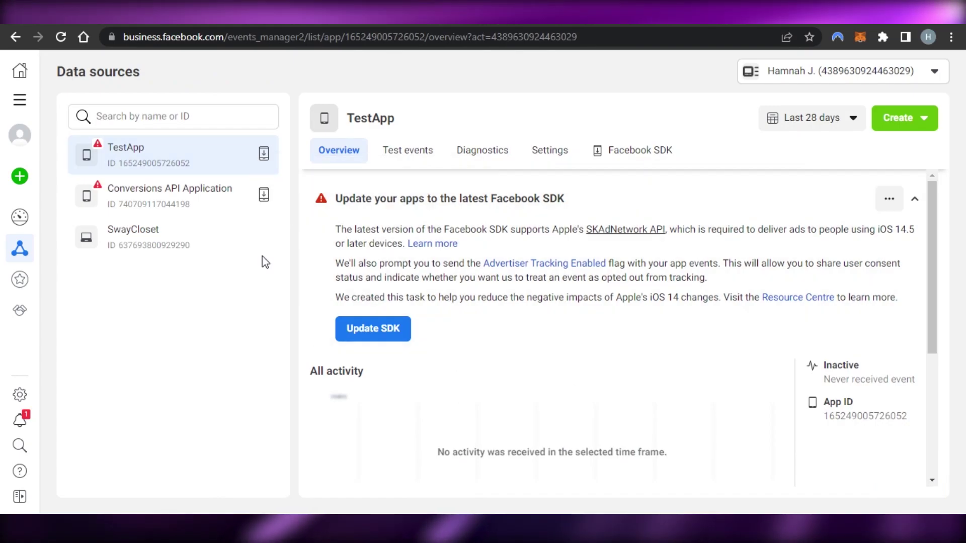
# Continue the SwayCloset pixel setup with Shopify (online) as the partner integration and mark the Shopify setup as completed.
pyautogui.click(222, 250)
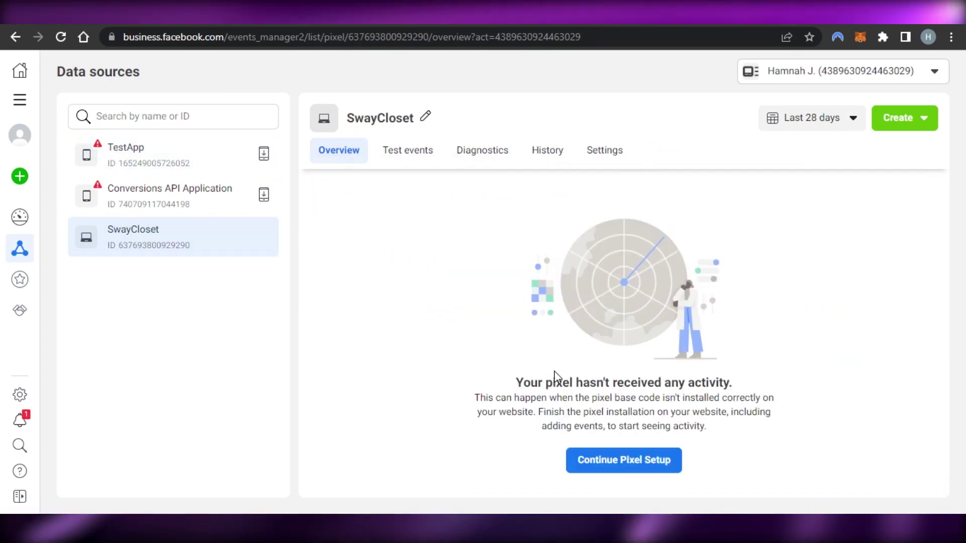
pyautogui.click(631, 459)
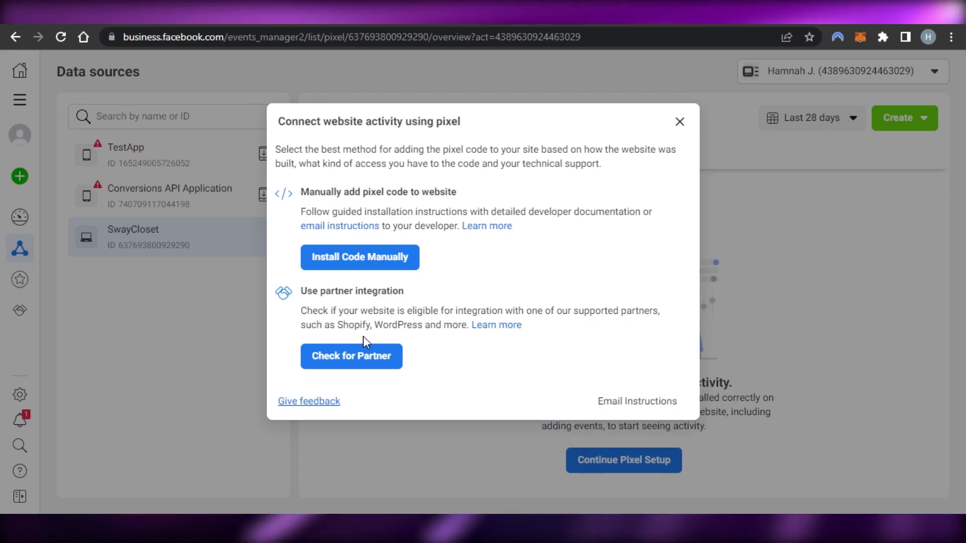
pyautogui.click(349, 367)
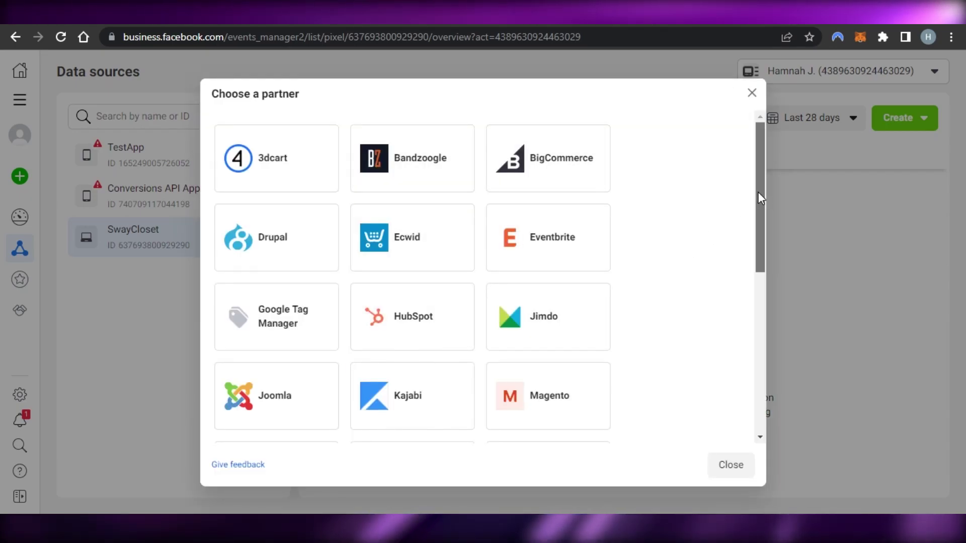
pyautogui.moveTo(760, 194); pyautogui.dragTo(772, 250)
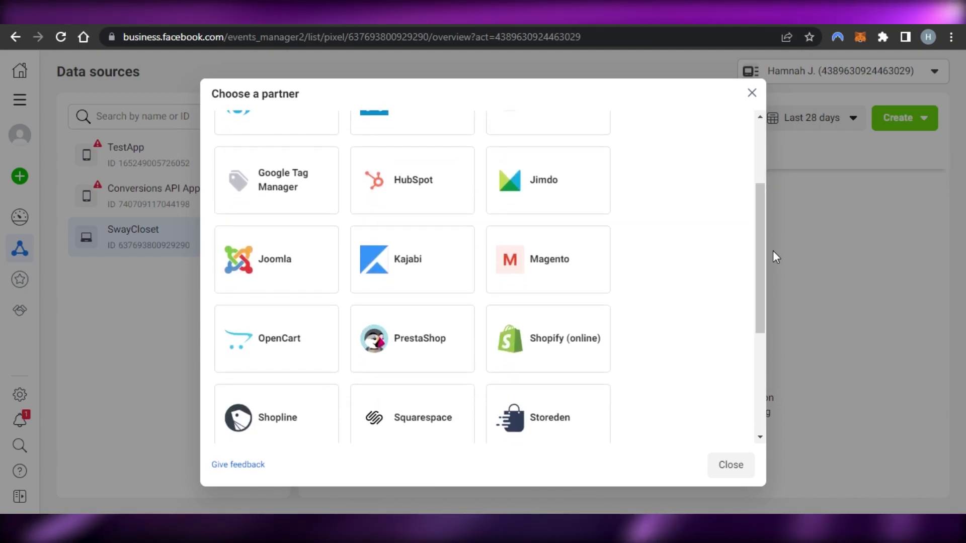
pyautogui.click(543, 354)
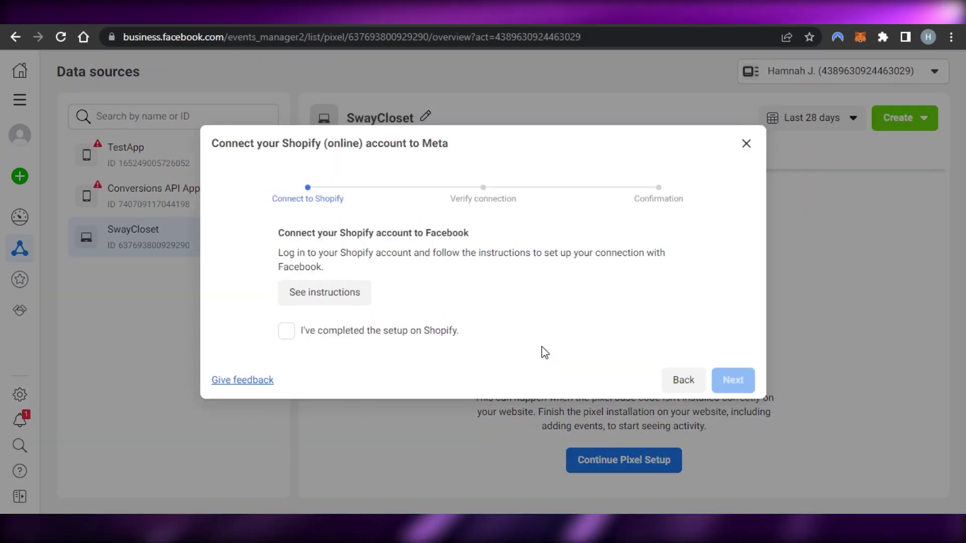
pyautogui.click(287, 332)
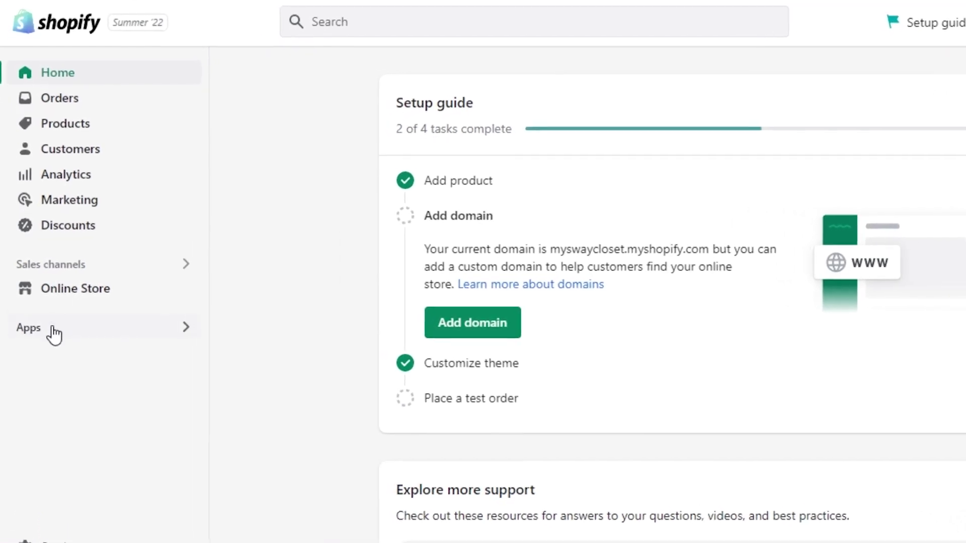
# Open the Facebook sales channel from the Shopify store's app and sales channel settings after reviewing its details page.
pyautogui.click(59, 336)
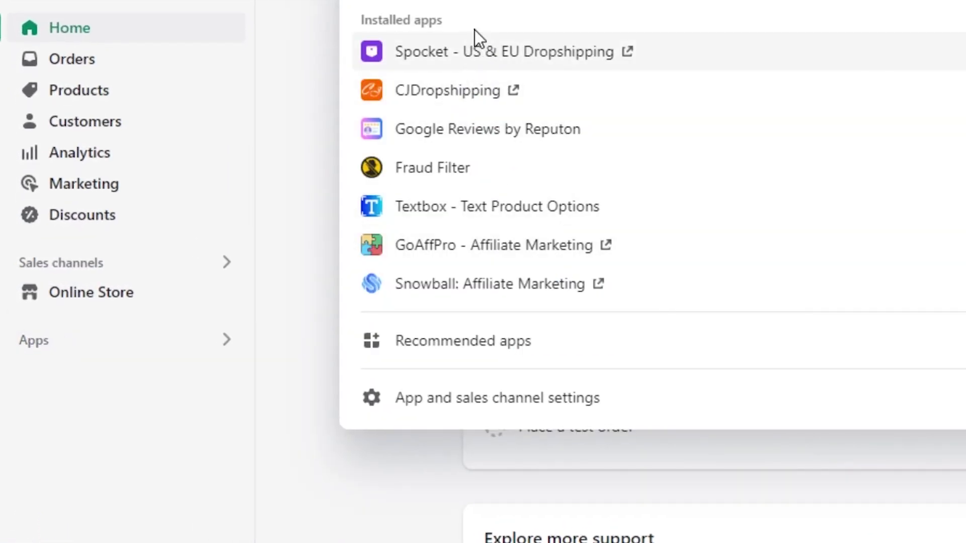
pyautogui.click(455, 403)
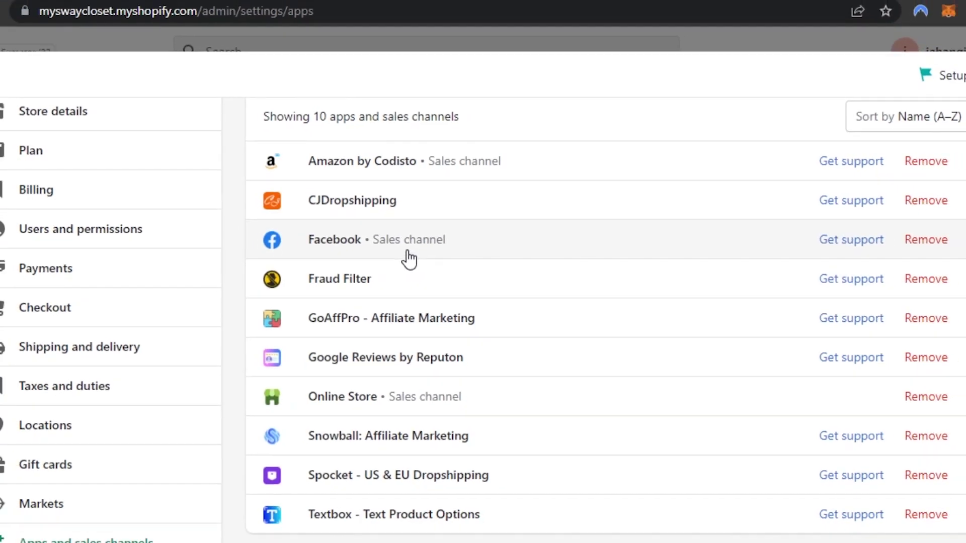
pyautogui.click(352, 246)
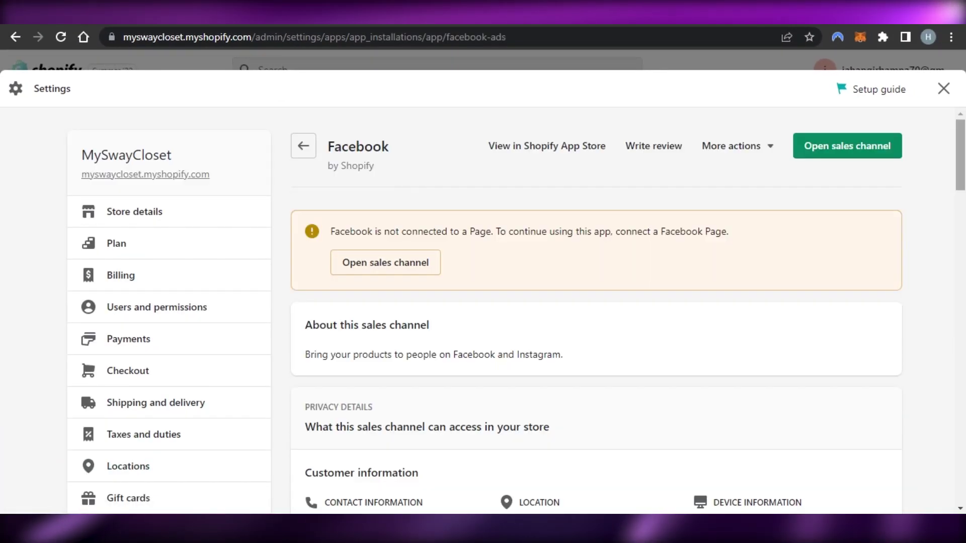
pyautogui.scroll(-10, 596, 312)
pyautogui.scroll(8, 596, 312)
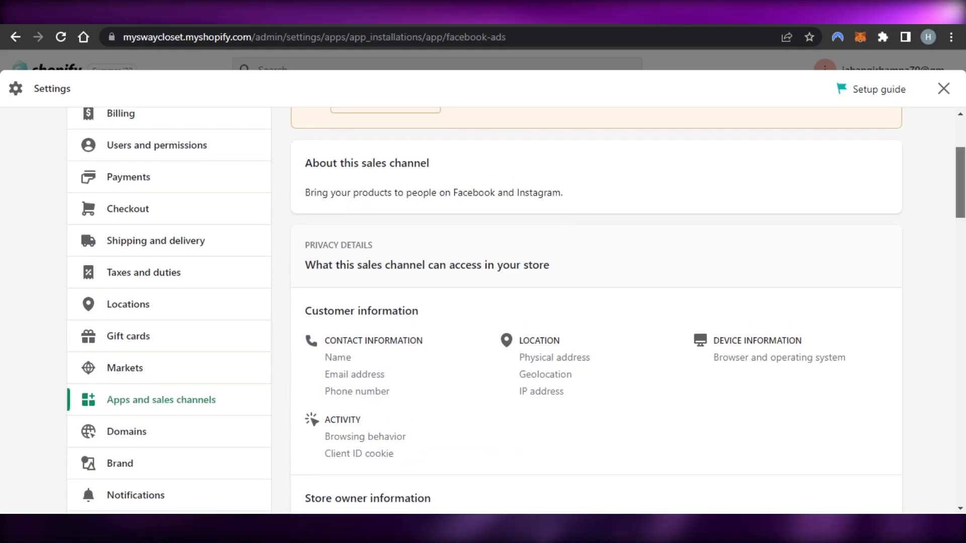
pyautogui.scroll(3, 596, 312)
pyautogui.scroll(-2, 596, 312)
pyautogui.scroll(2, 595, 312)
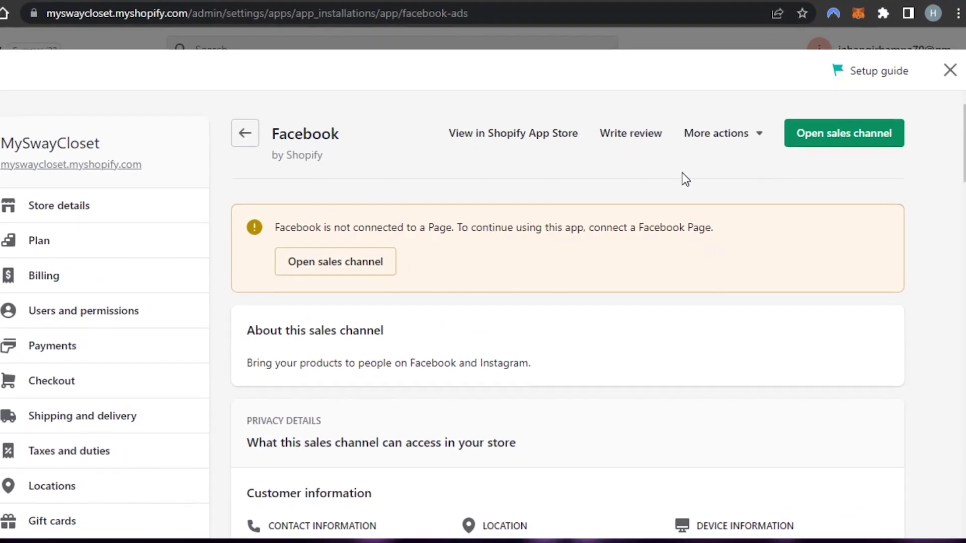
pyautogui.click(841, 138)
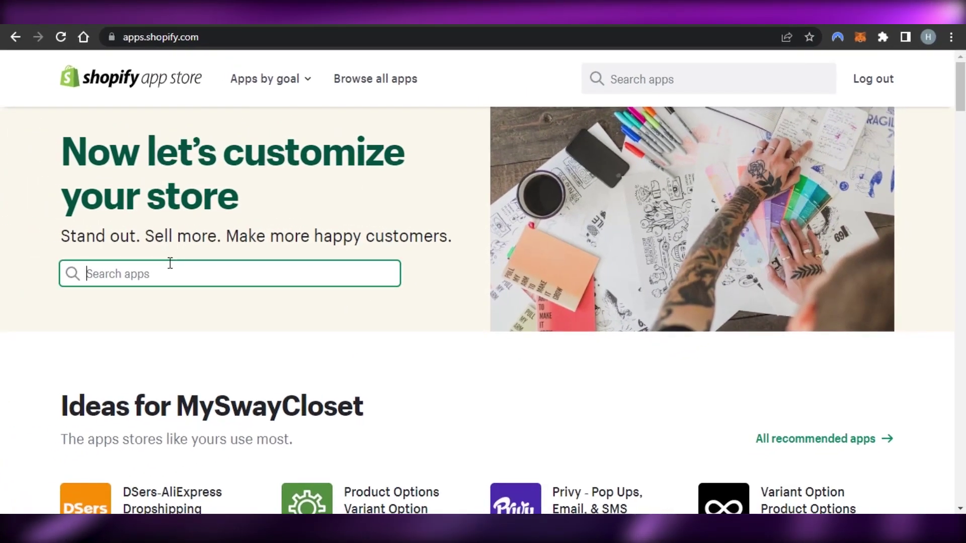
# Search the Shopify App Store for "facebbok" and open the Facebook channel by Shopify.
pyautogui.write('facebbok')
pyautogui.press('Return')
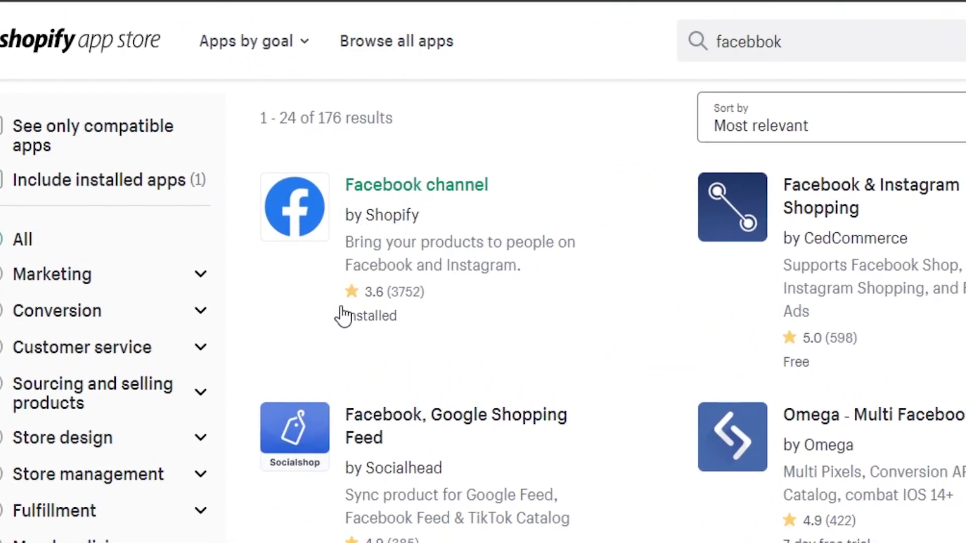
pyautogui.click(304, 215)
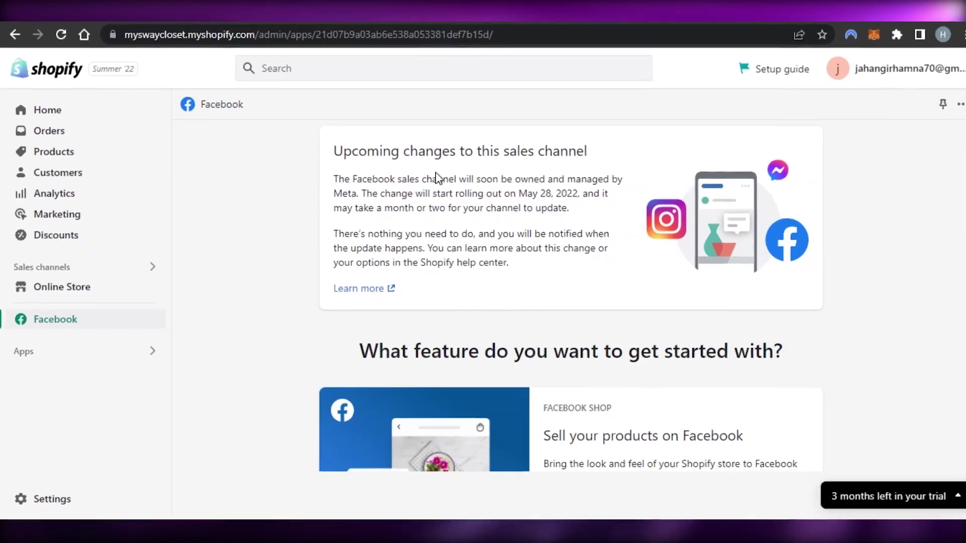
# Start the Facebook Messenger + Shopify Inbox setup from the Facebook channel and review the features offered by the Messenger channel.
pyautogui.scroll(-13, 562, 294)
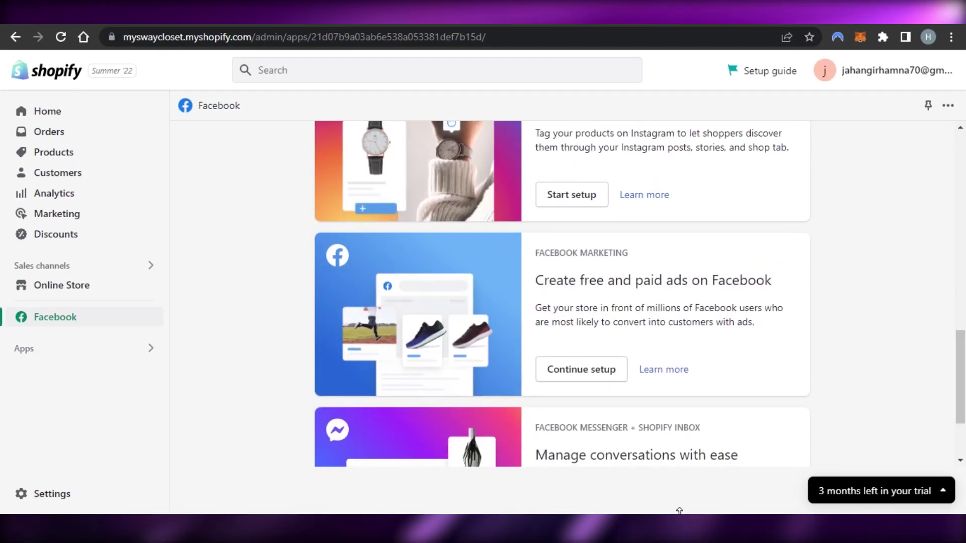
pyautogui.scroll(-3, 561, 294)
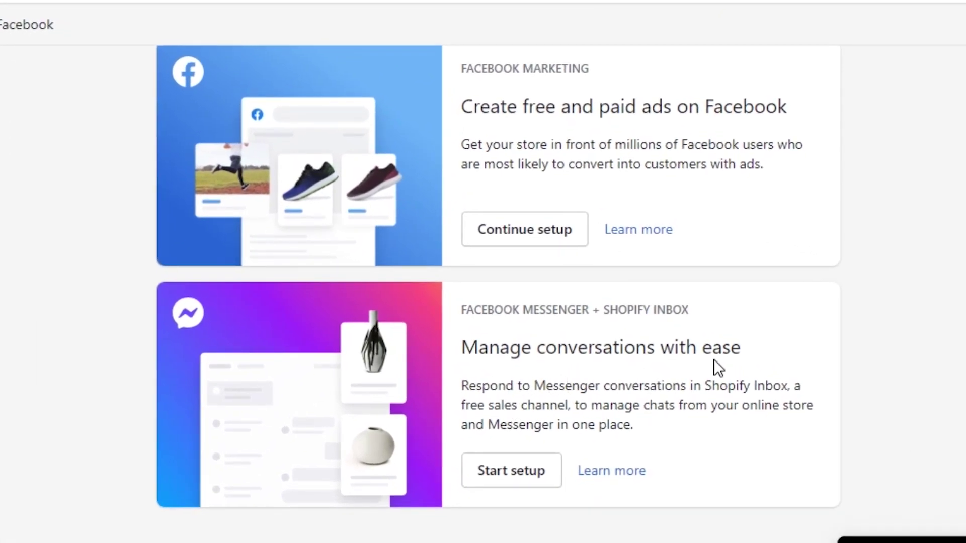
pyautogui.click(509, 485)
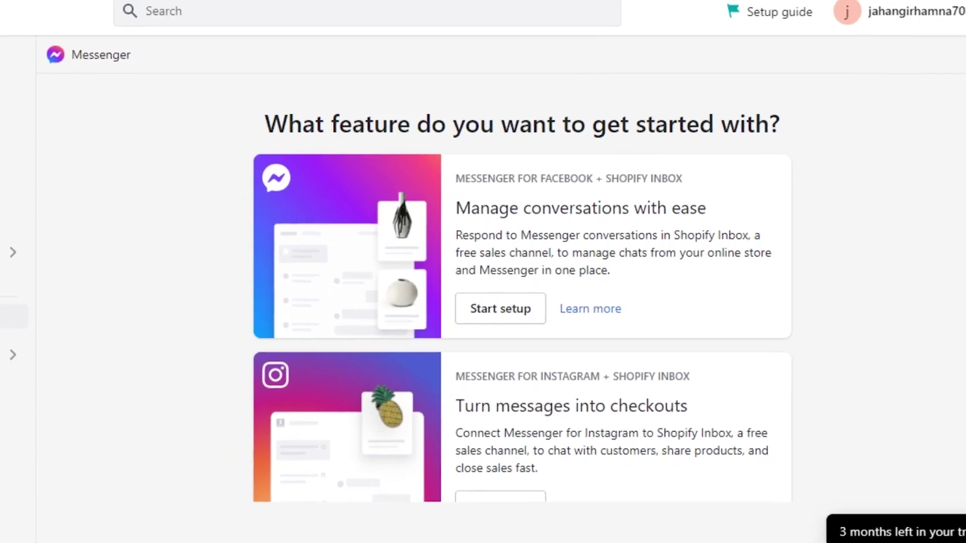
pyautogui.scroll(-3, 523, 302)
pyautogui.scroll(3, 523, 301)
pyautogui.scroll(-1, 523, 302)
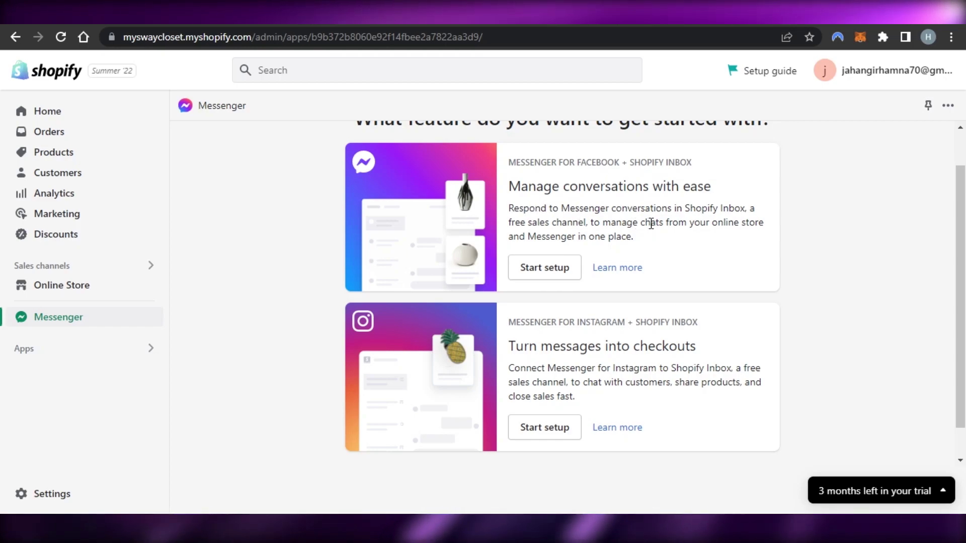
pyautogui.scroll(2, 832, 233)
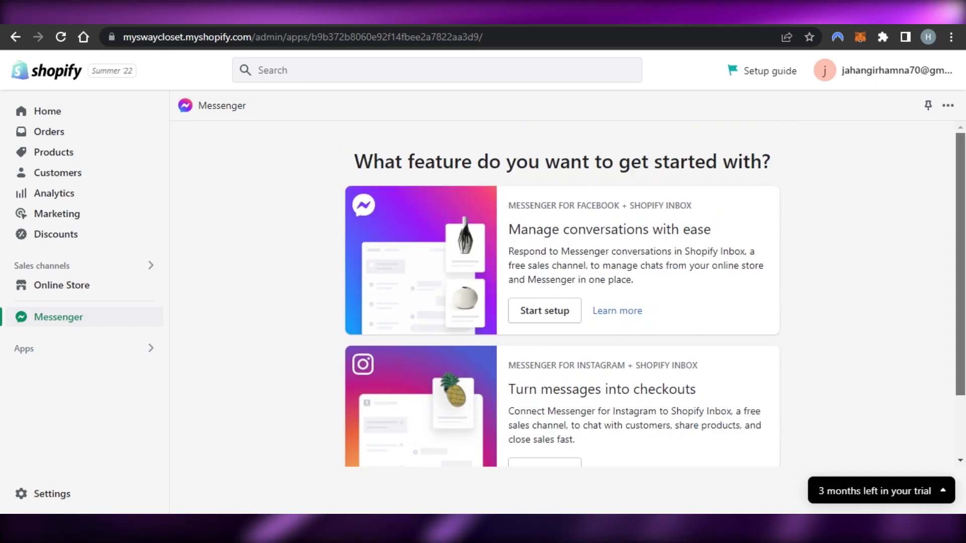
# Switch back to Events Manager and close the dialog for connecting the Shopify (online) account to Meta.
pyautogui.click(490, 23)
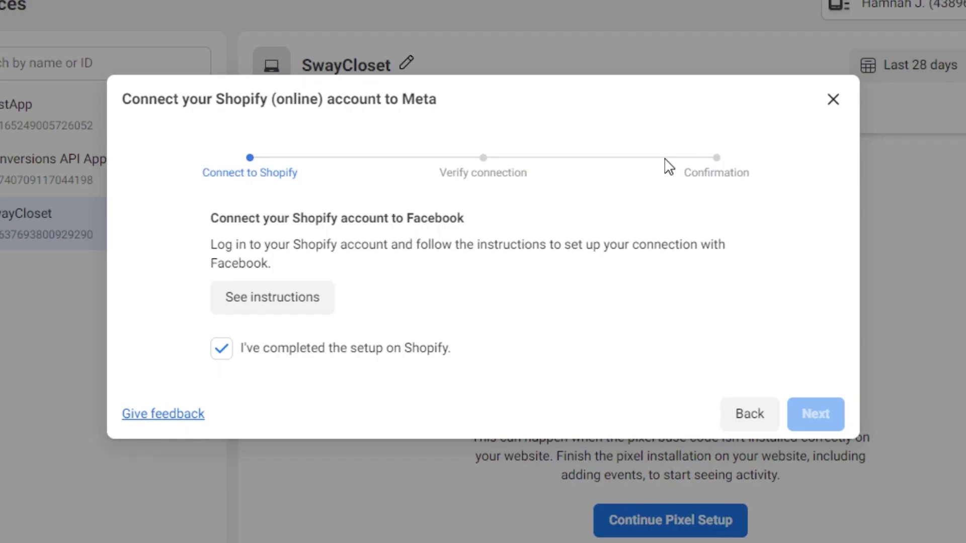
pyautogui.click(831, 104)
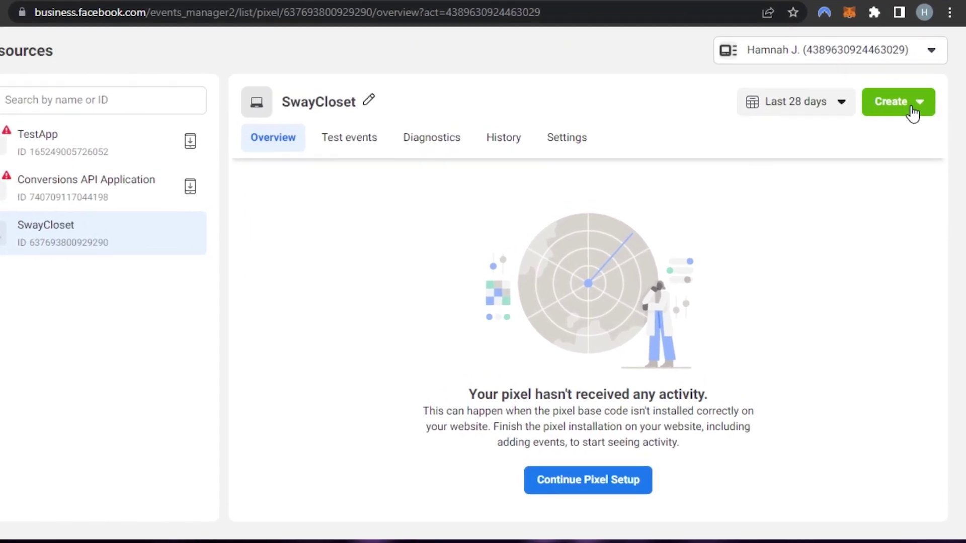
# Try a custom conversion for the SwayCloset pixel with "test" as name and description and SwayCloset as the data source.
pyautogui.click(912, 108)
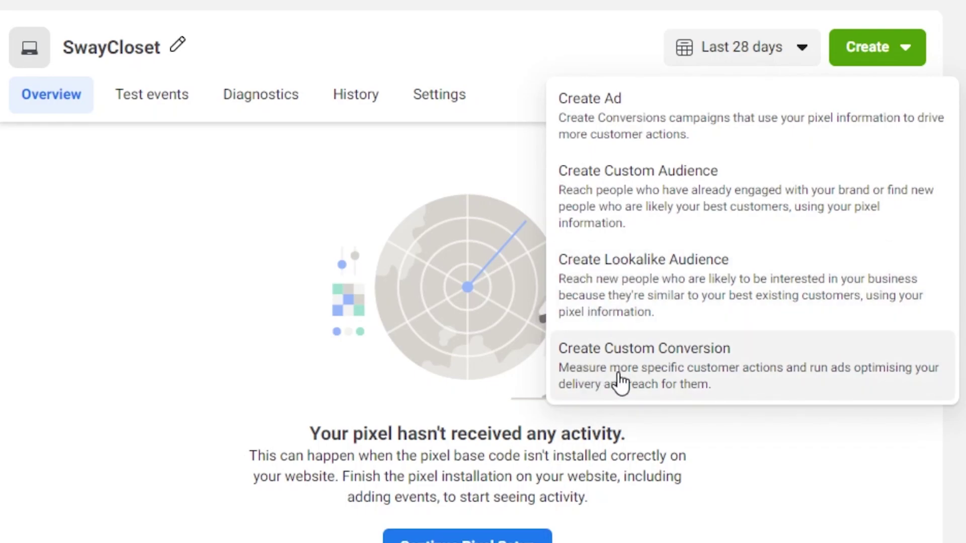
pyautogui.click(619, 383)
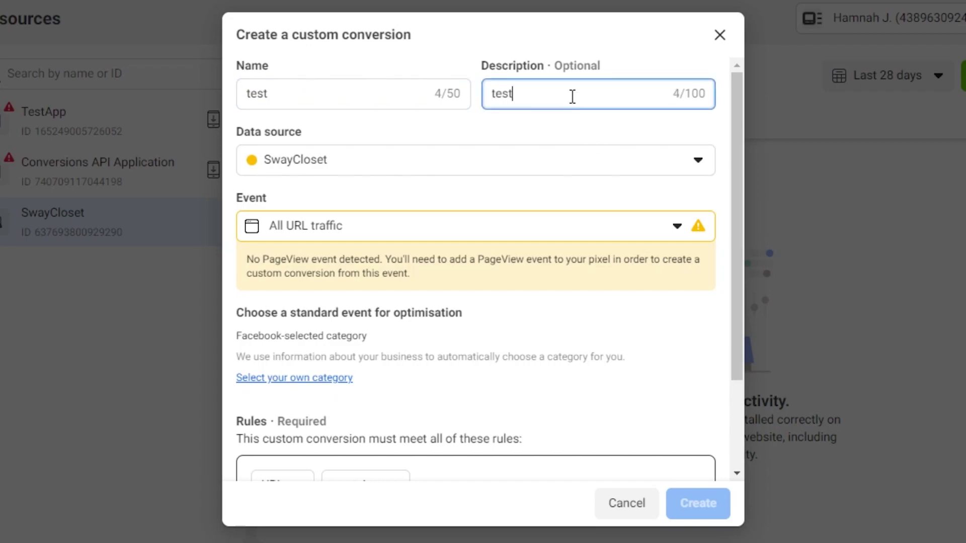
pyautogui.click(371, 171)
pyautogui.click(337, 273)
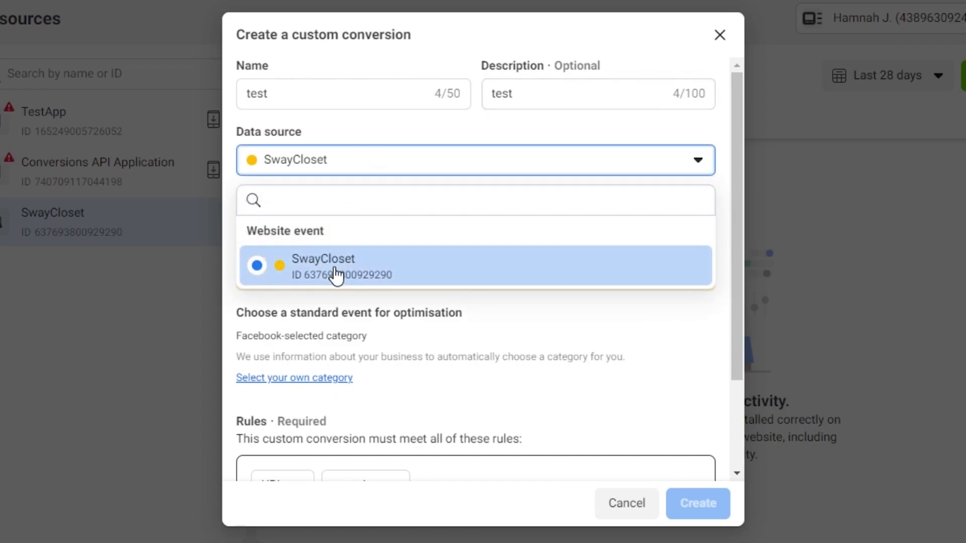
pyautogui.click(321, 171)
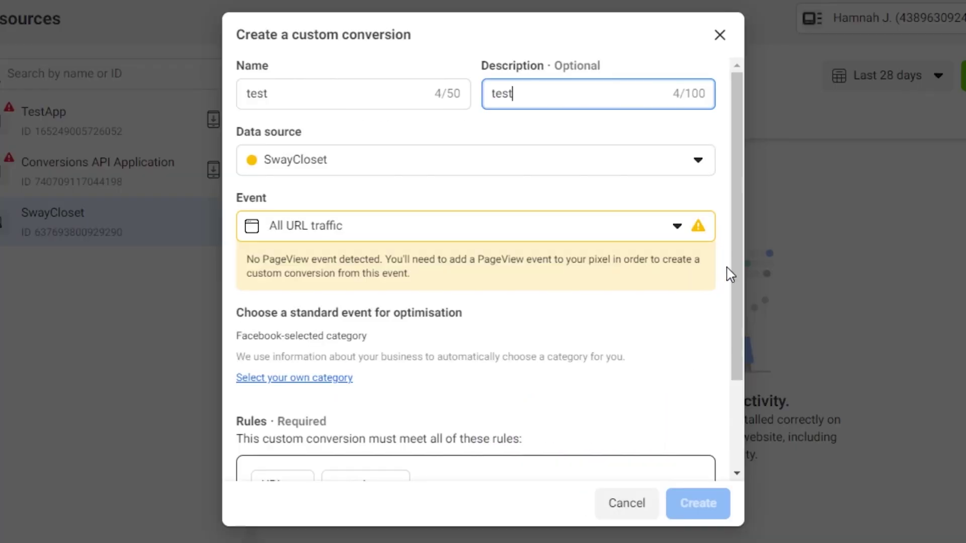
# Check the URL rule conditions of the custom conversion and close the form without creating it.
pyautogui.moveTo(734, 251); pyautogui.dragTo(739, 367)
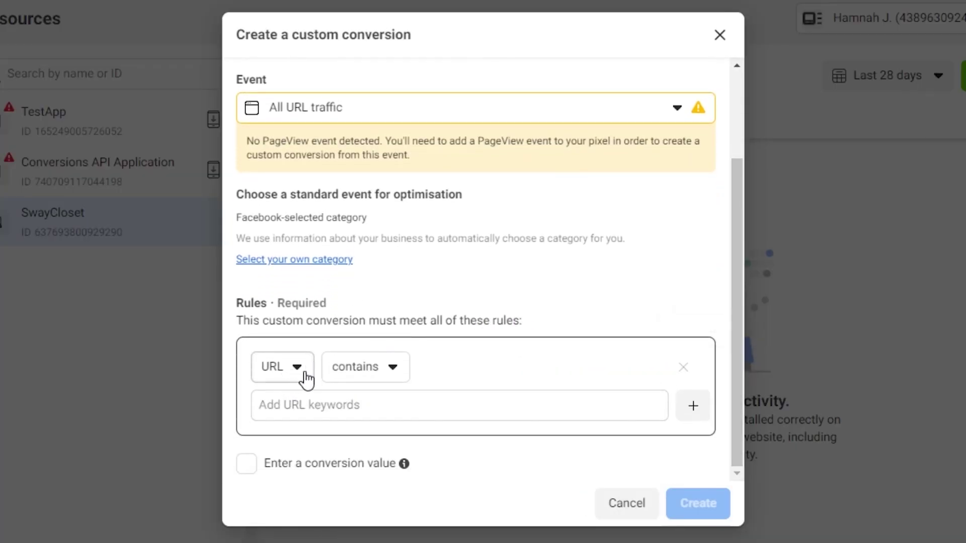
pyautogui.click(383, 380)
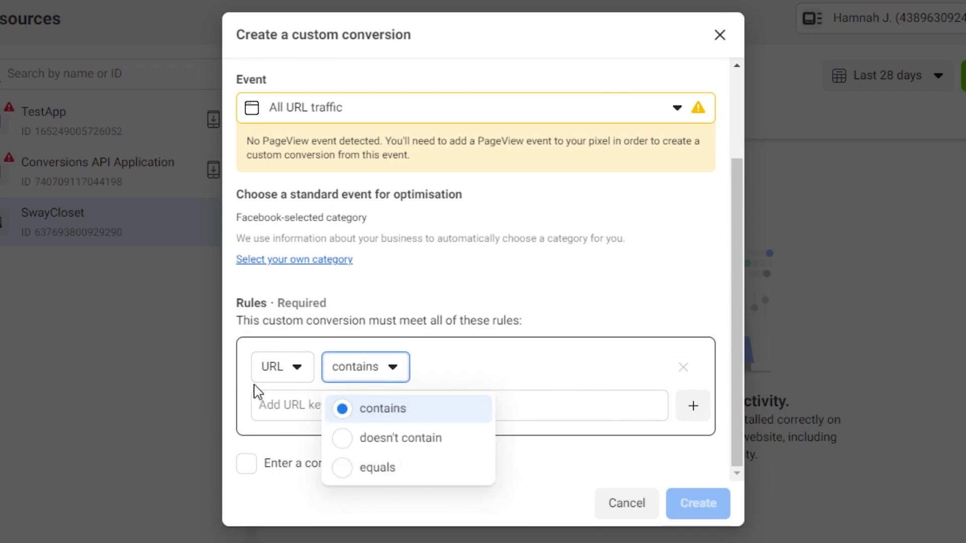
pyautogui.click(549, 309)
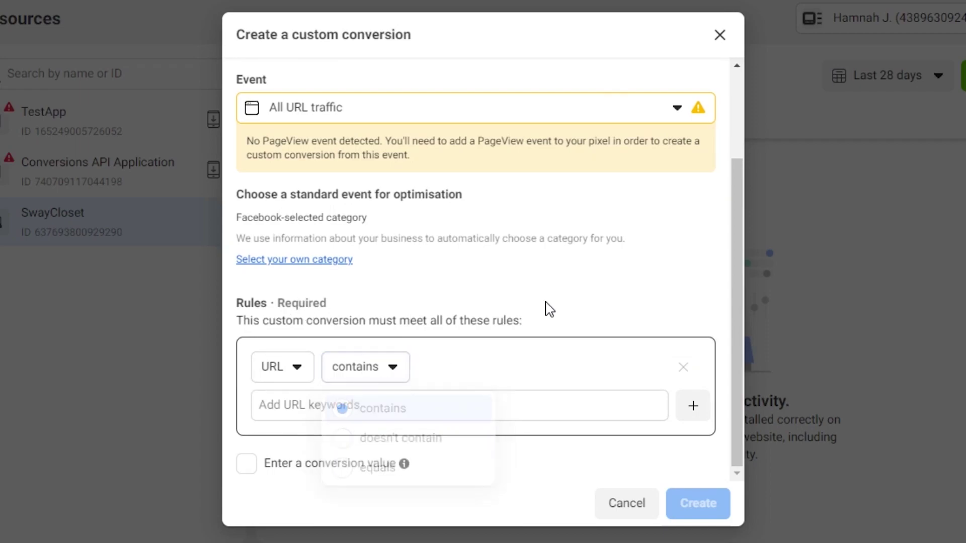
pyautogui.moveTo(737, 299); pyautogui.dragTo(742, 137)
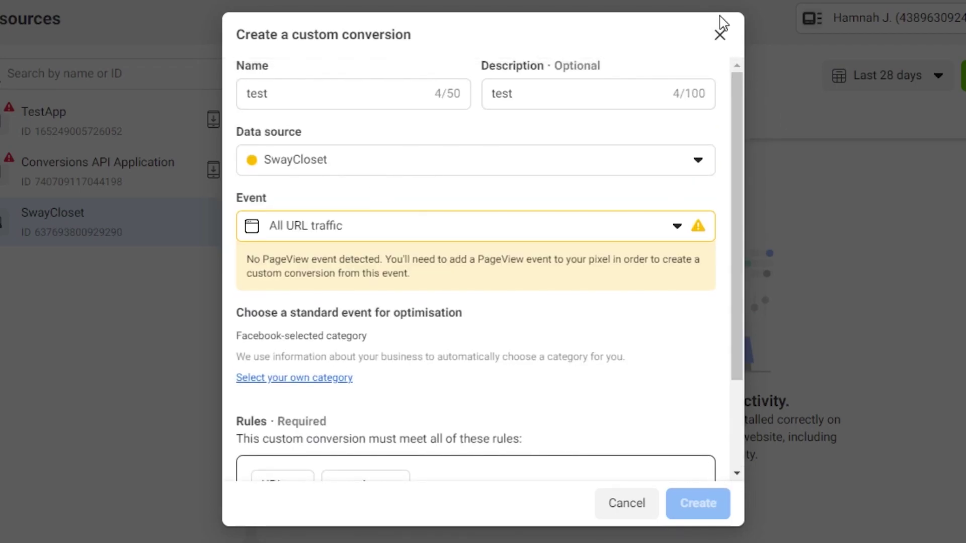
pyautogui.click(719, 34)
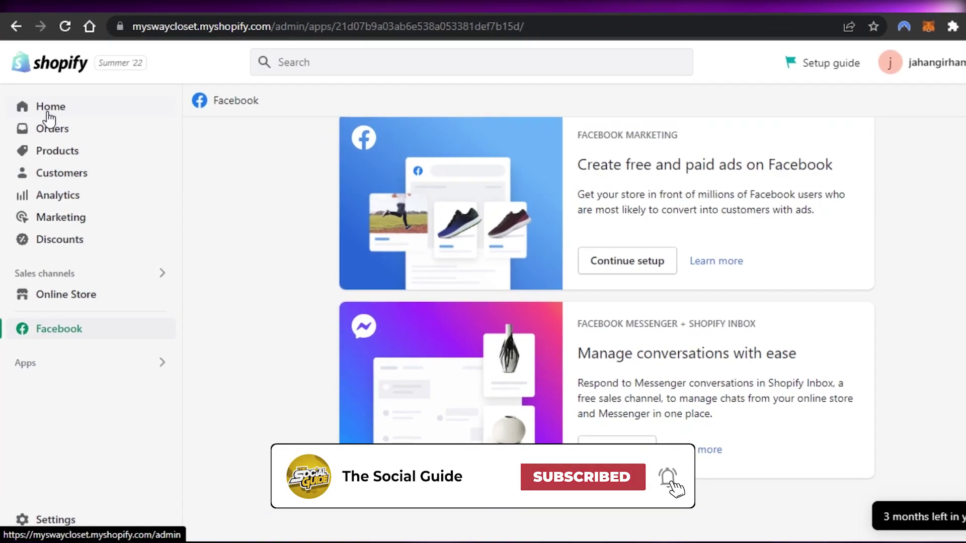
# List the installed apps from the Shopify home page and return to the SwayCloset pixel overview in Events Manager.
pyautogui.click(47, 113)
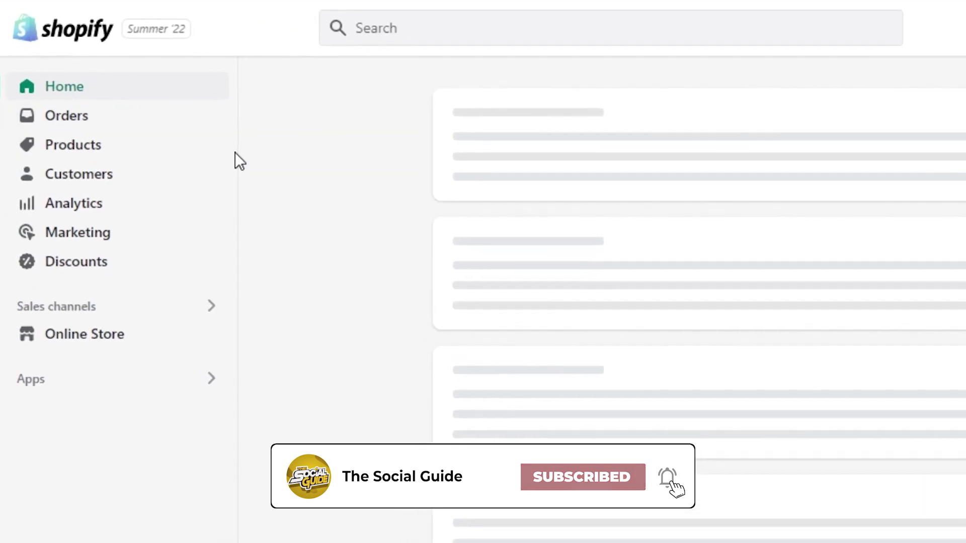
pyautogui.click(65, 394)
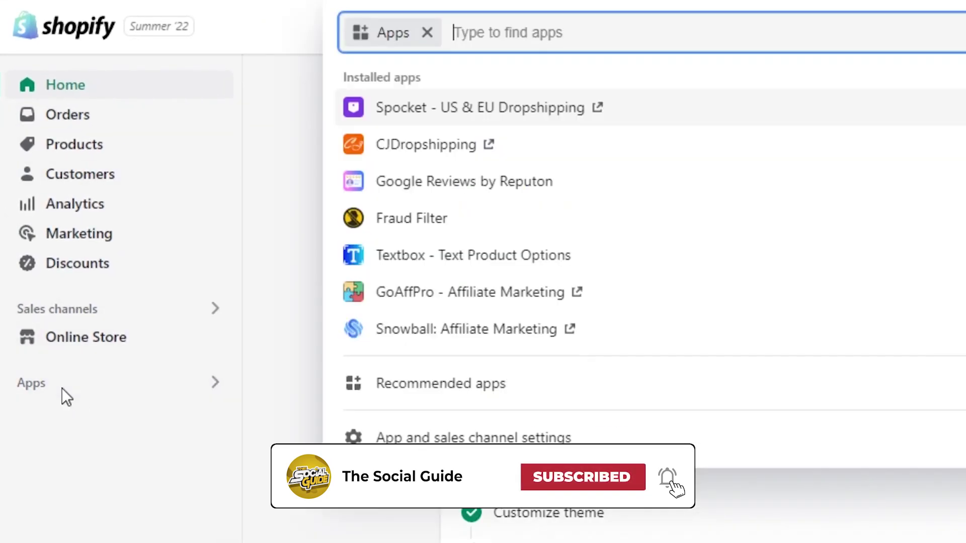
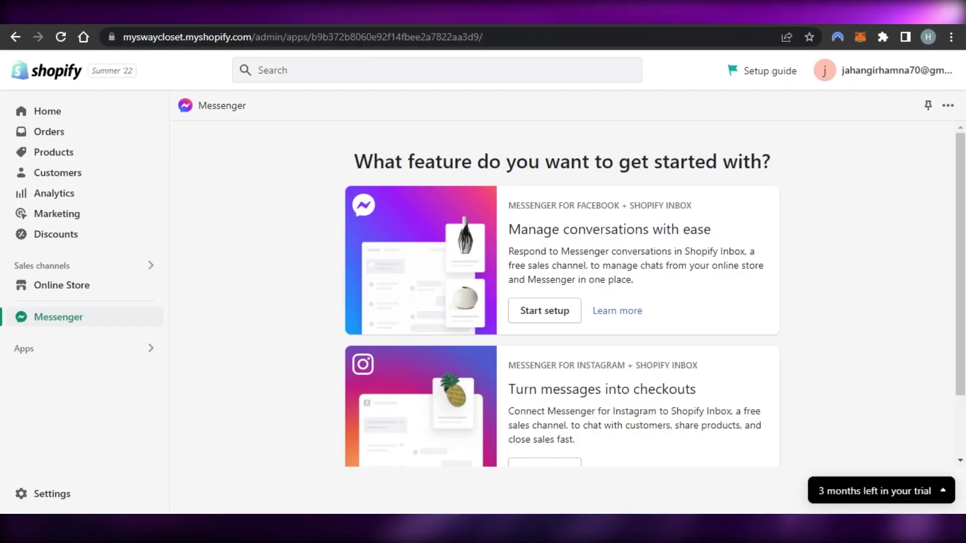
pyautogui.hotkey('ctrl', 'Tab')
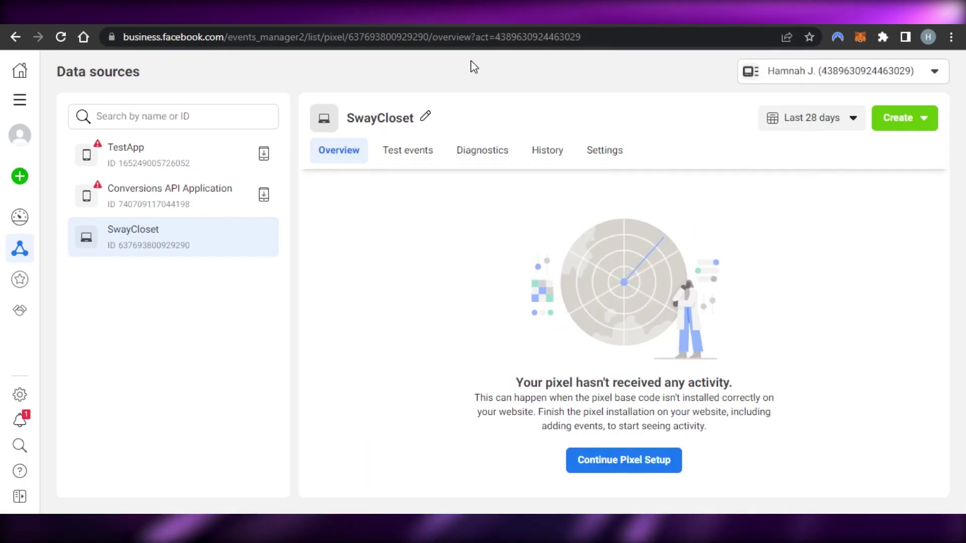
pyautogui.moveTo(21, 178)
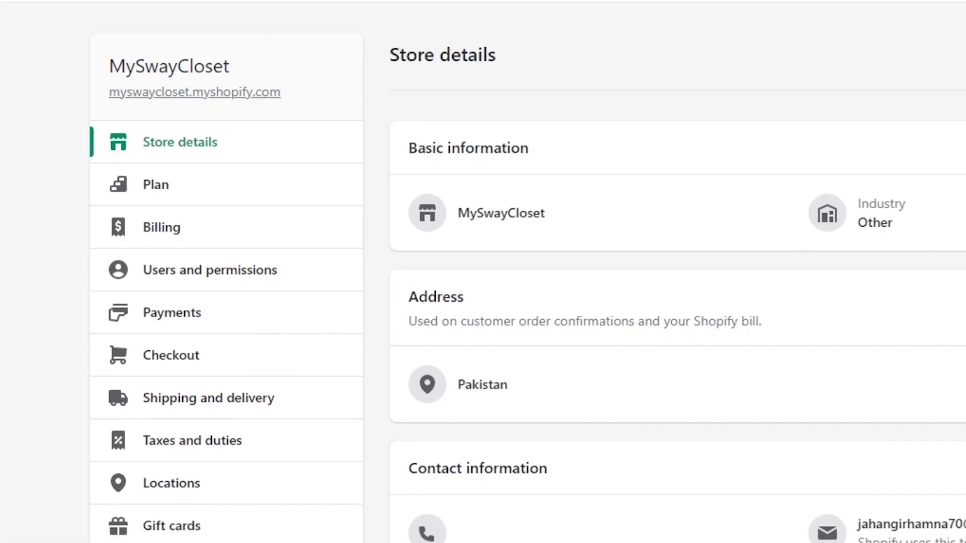
# View the Apps and sales channels section of the Shopify store settings and close the settings.
pyautogui.scroll(-10, 527, 268)
pyautogui.scroll(1, 527, 267)
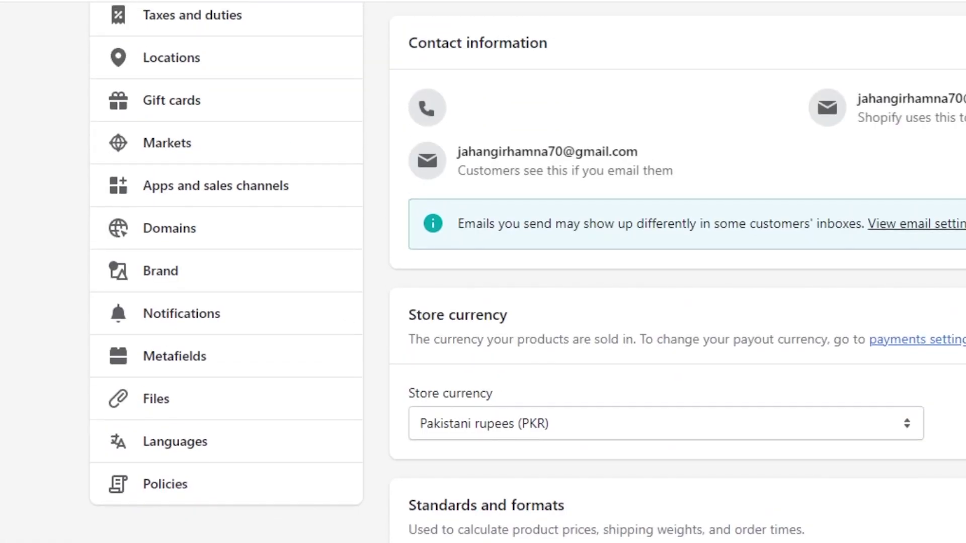
pyautogui.click(240, 203)
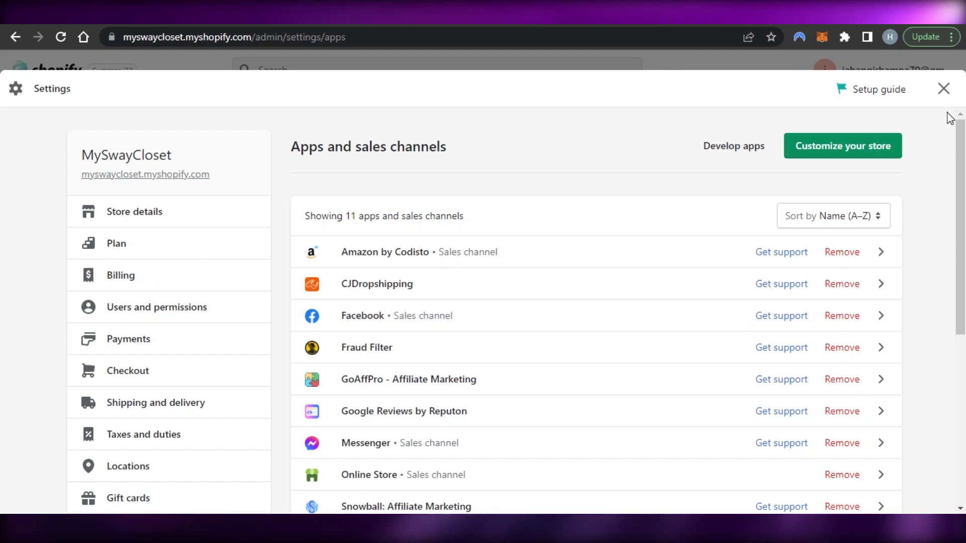
pyautogui.click(944, 90)
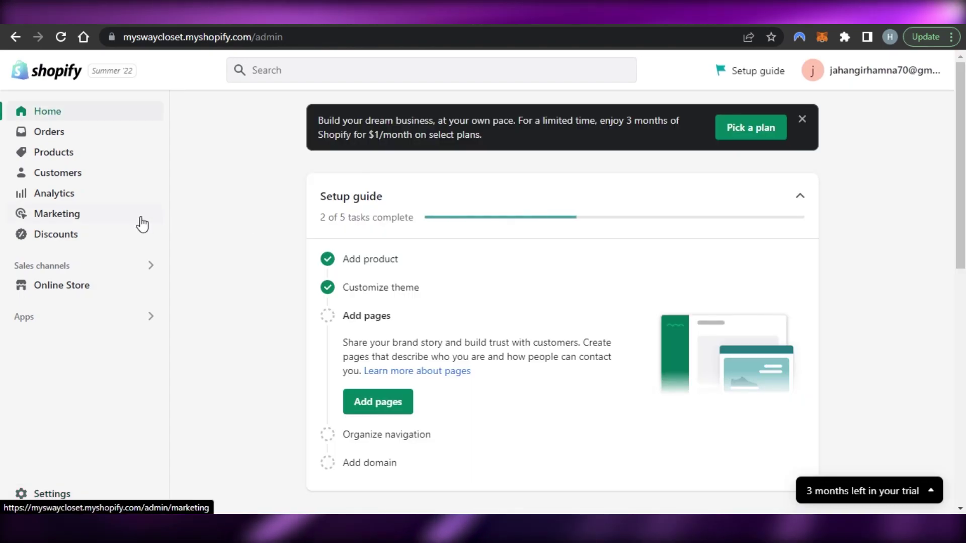
# Open the Shopify store's Marketing page and look through the marketing results and suggested marketing apps.
pyautogui.click(69, 217)
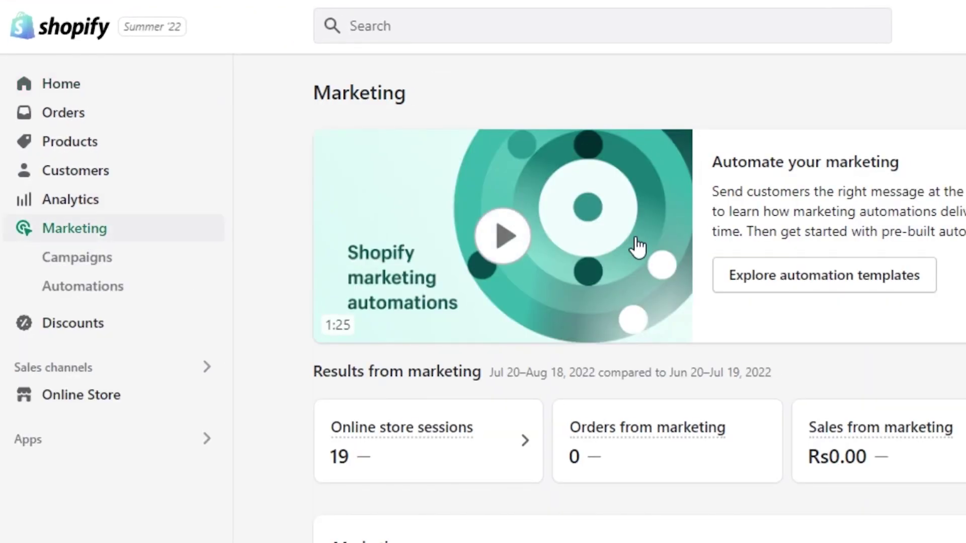
pyautogui.scroll(-5, 638, 246)
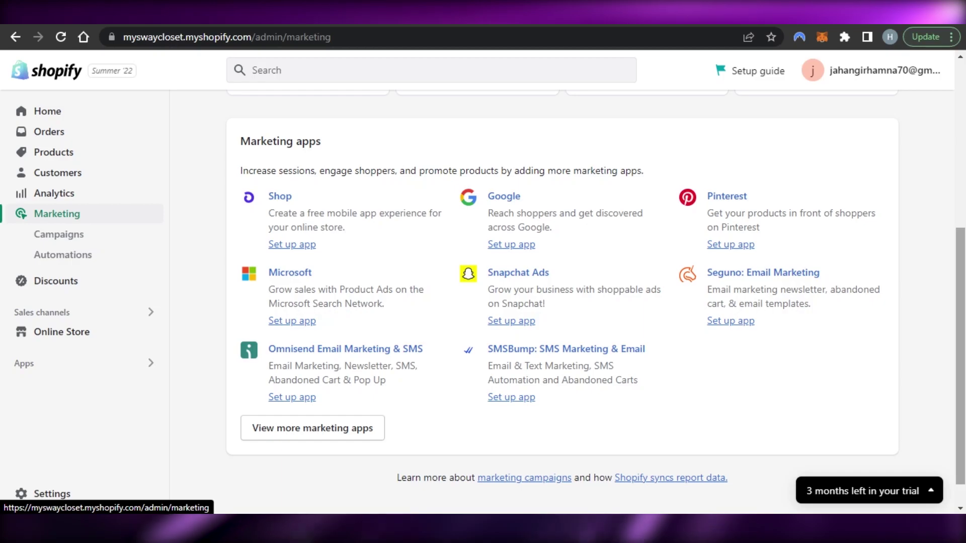
pyautogui.scroll(5, 562, 282)
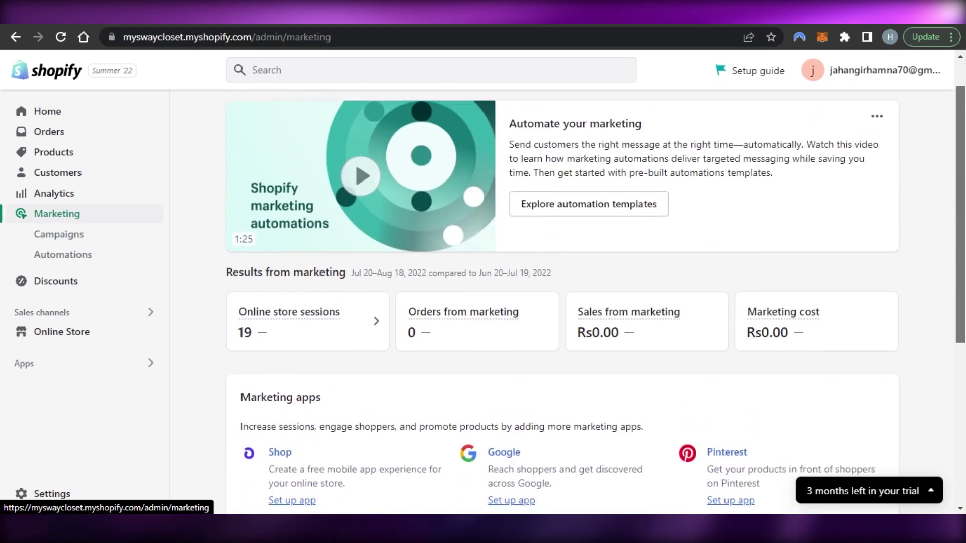
# View the store's product list, and open the Store details settings and close them again.
pyautogui.scroll(1, 352, 166)
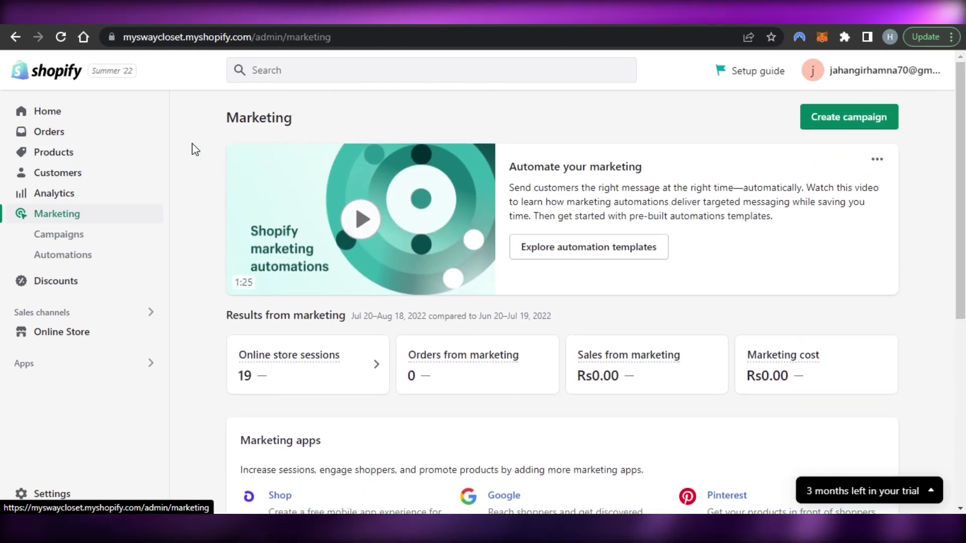
pyautogui.click(66, 113)
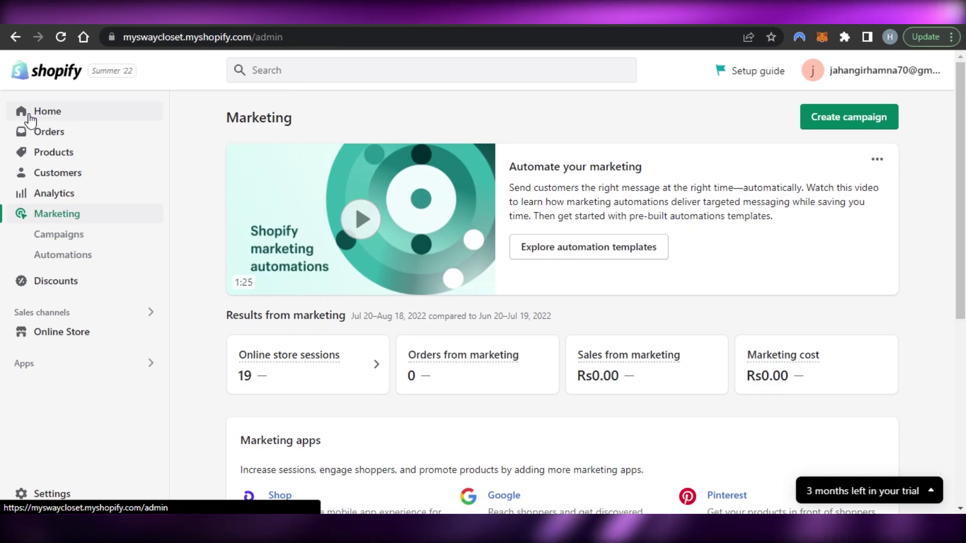
pyautogui.click(58, 152)
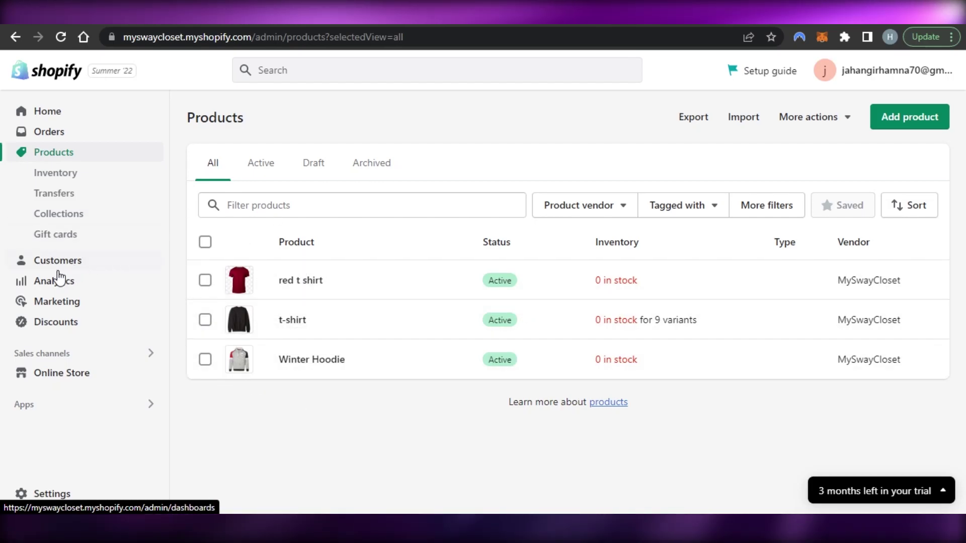
pyautogui.click(56, 498)
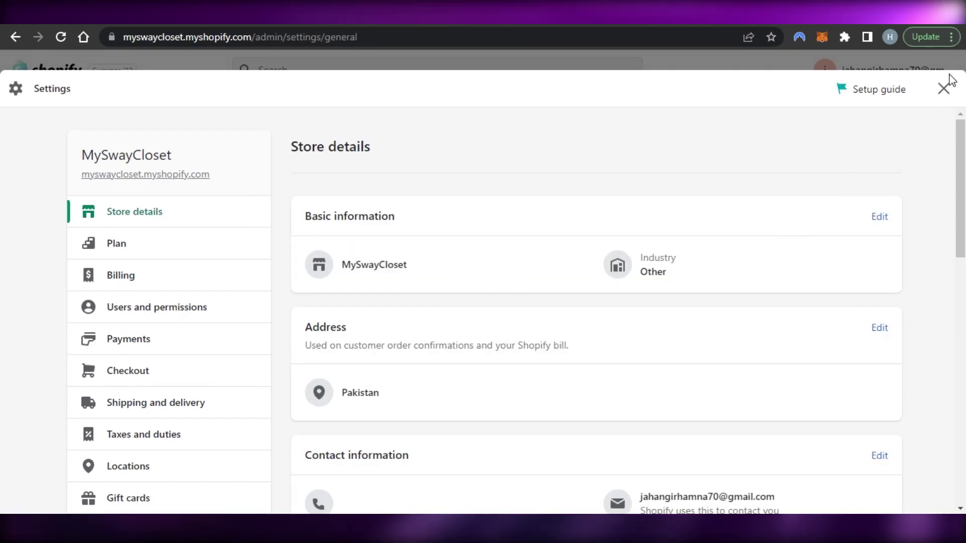
pyautogui.click(944, 90)
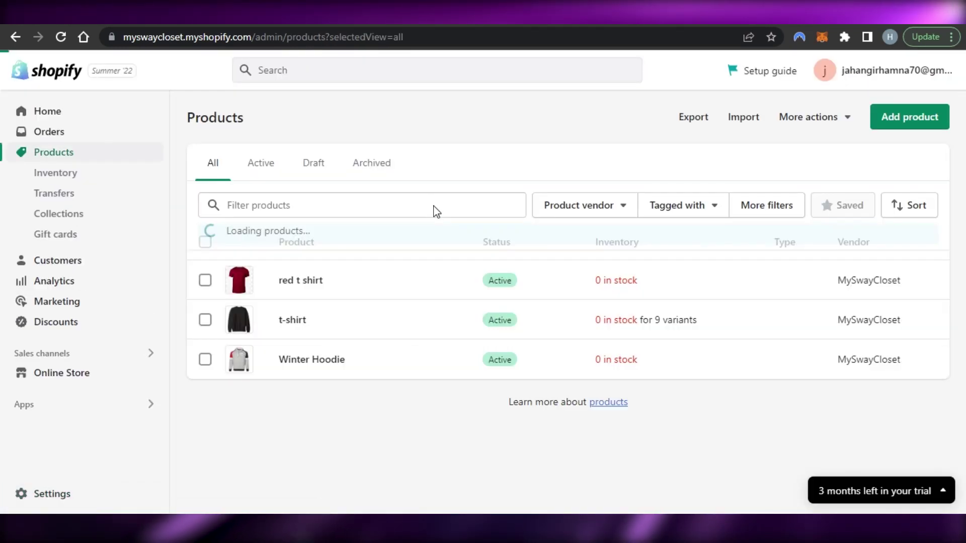
# Dismiss the $1/month plan offer on the Shopify home page and look through the setup guide and support resources.
pyautogui.click(83, 110)
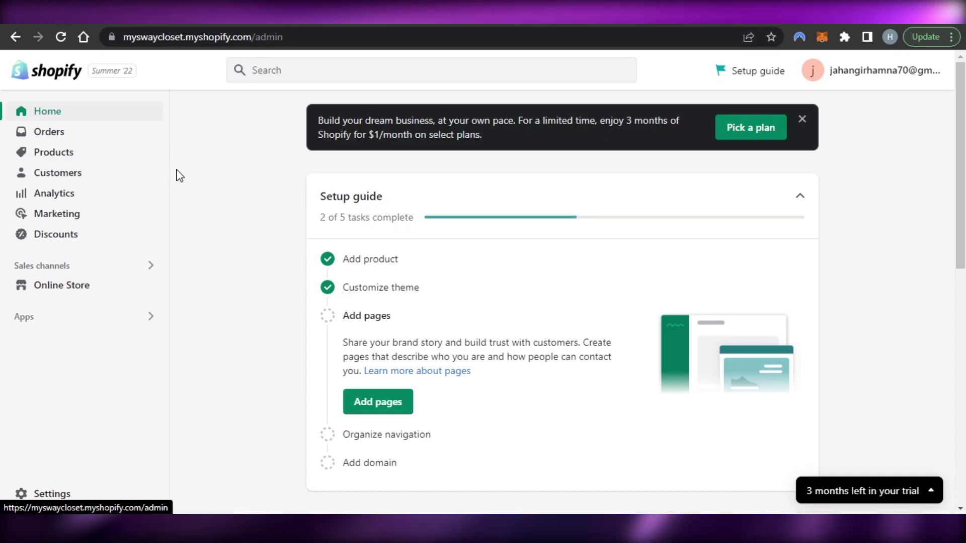
pyautogui.click(802, 120)
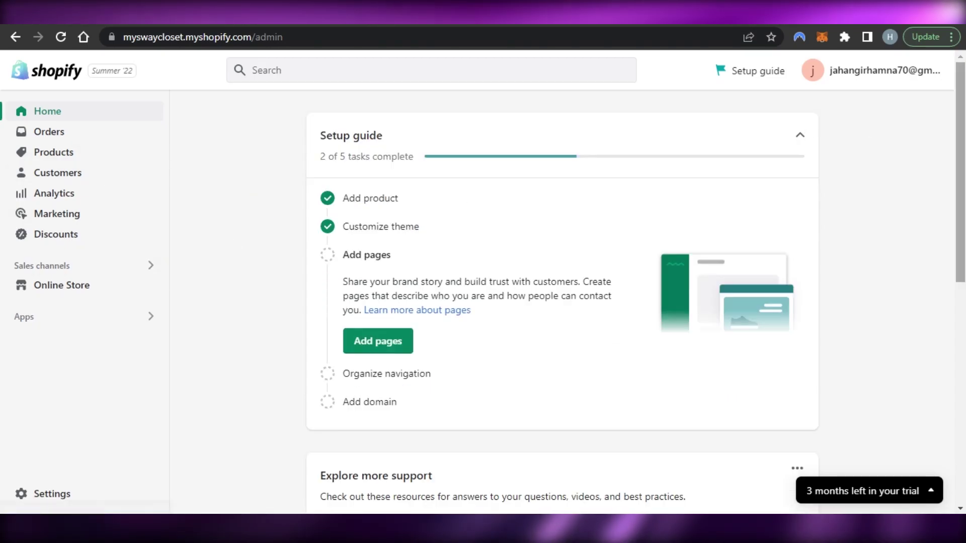
pyautogui.scroll(-5, 561, 302)
pyautogui.scroll(-3, 562, 302)
pyautogui.scroll(6, 562, 302)
pyautogui.scroll(-5, 562, 301)
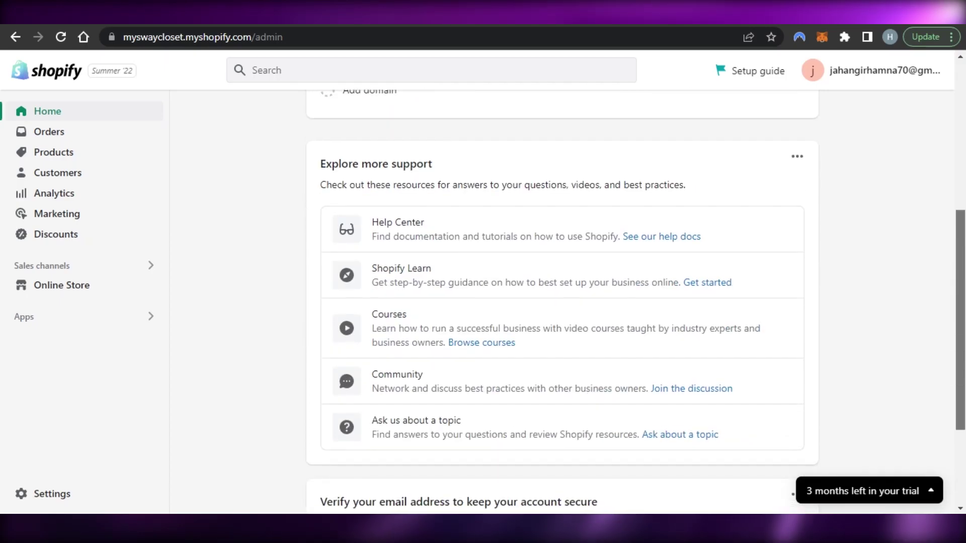
pyautogui.scroll(7, 562, 302)
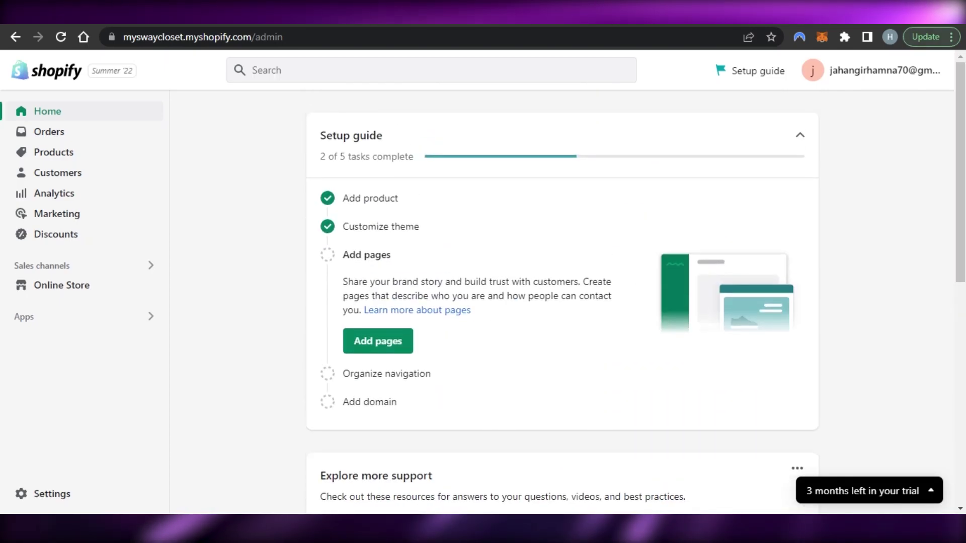